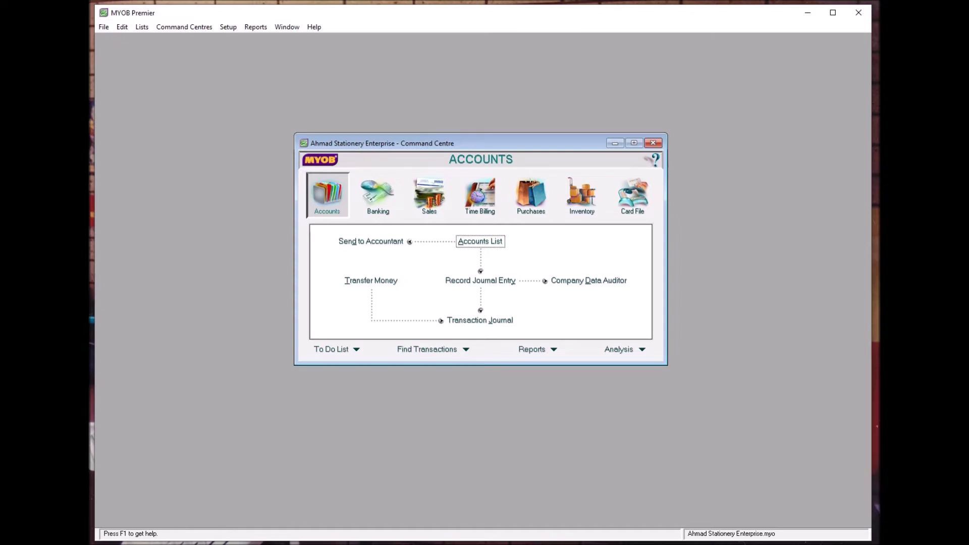
- Start the Accounts setup from the Easy Setup Assistant and review the accounts on its Accounts List page
{"action": "key", "text": "alt+s"}
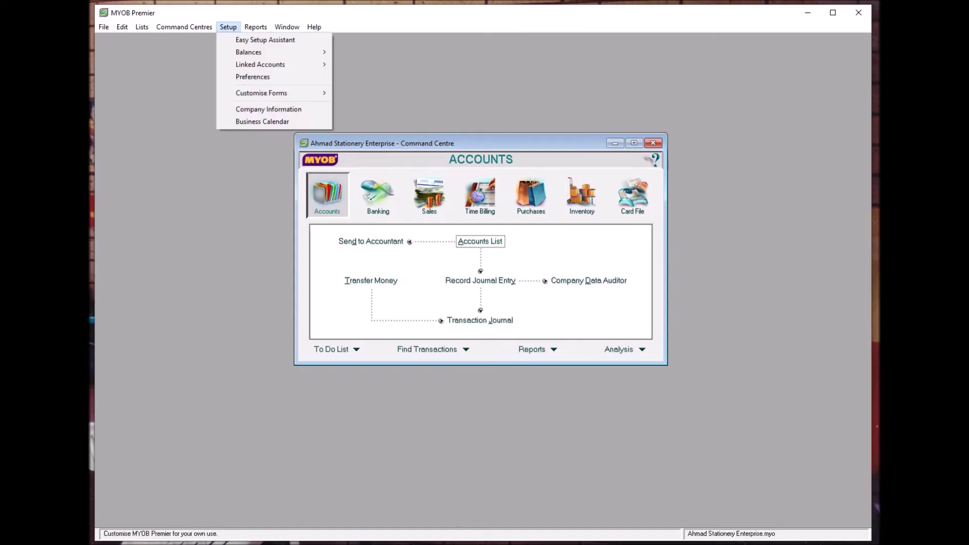
{"action": "key", "text": "Down"}
{"action": "key", "text": "Return"}
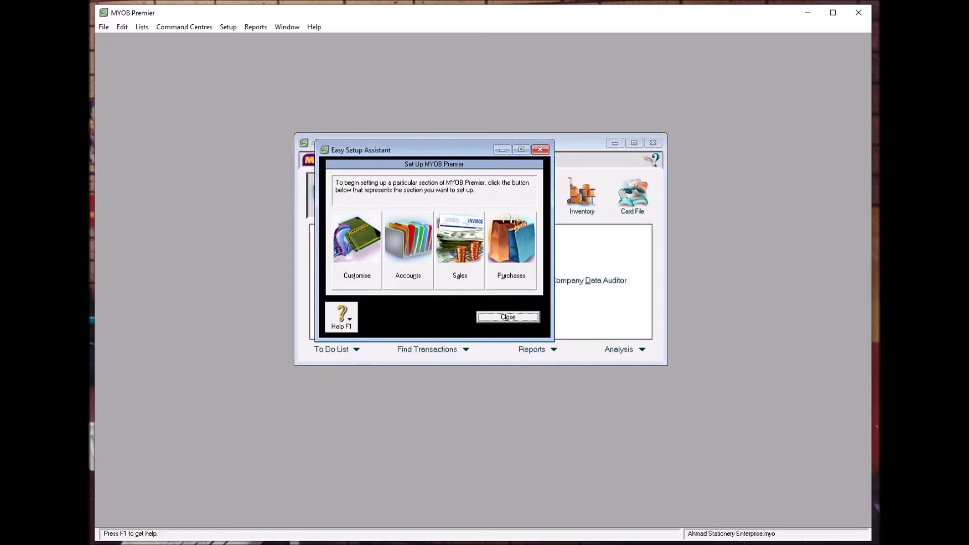
{"action": "key", "text": "alt+n"}
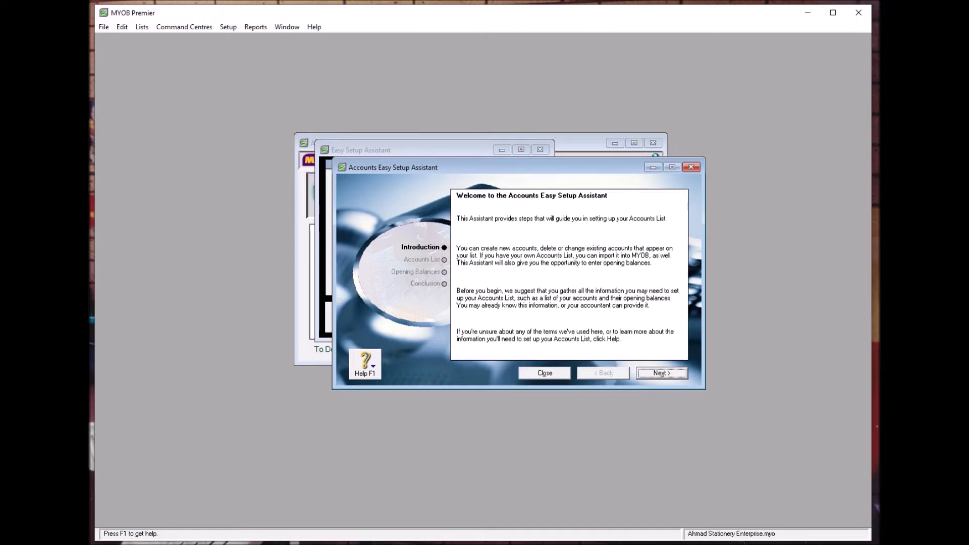
{"action": "key", "text": "Return"}
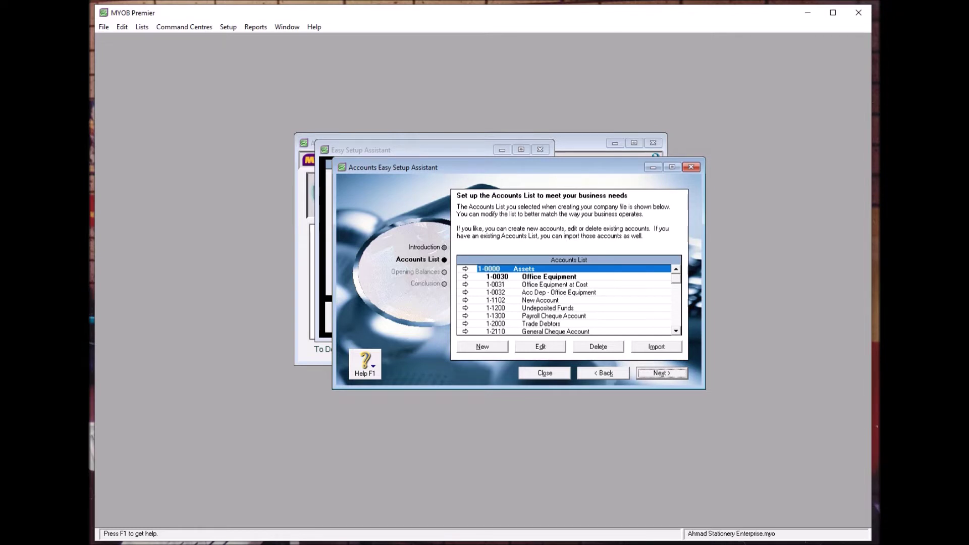
{"action": "scroll", "coordinate": [566, 300], "scroll_direction": "down", "scroll_amount": 2}
{"action": "scroll", "coordinate": [566, 300], "scroll_direction": "up", "scroll_amount": 1}
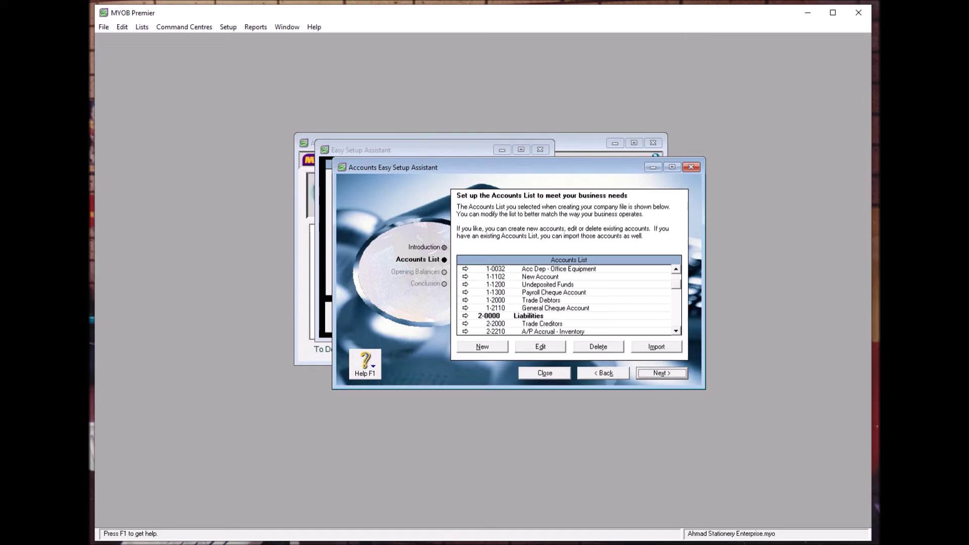
{"action": "scroll", "coordinate": [565, 300], "scroll_direction": "up", "scroll_amount": 1}
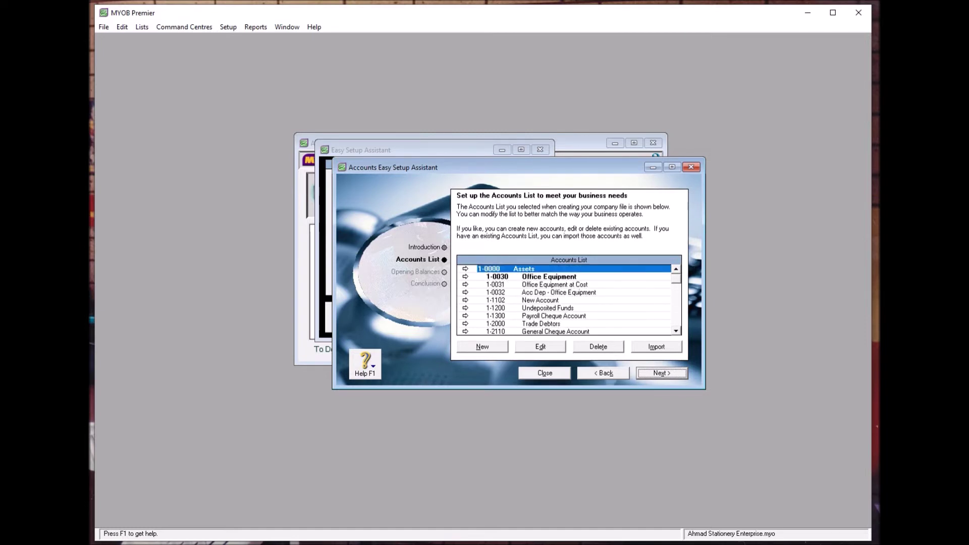
- Go to the assistant's Opening Balances page and look over the asset and liability accounts
{"action": "key", "text": "Return"}
{"action": "key", "text": "Return"}
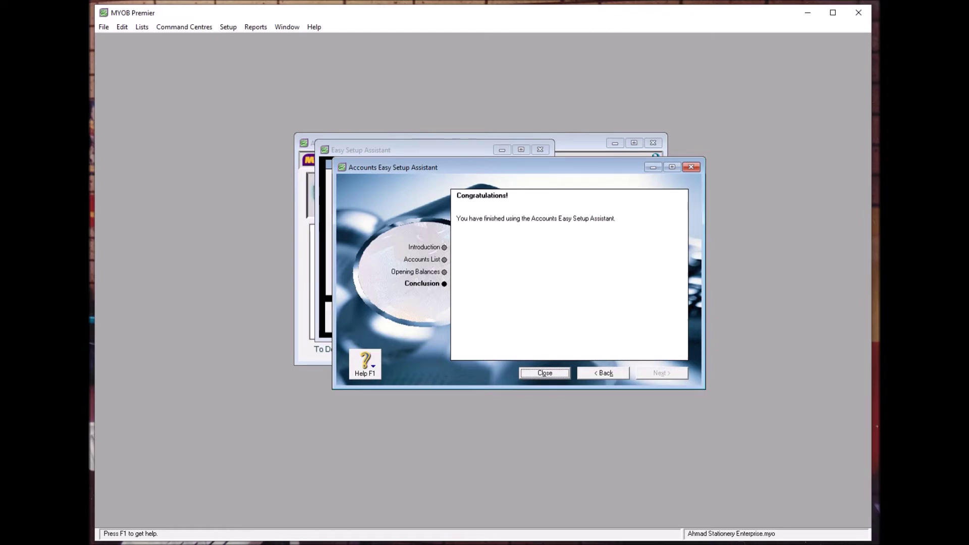
{"action": "key", "text": "alt+k"}
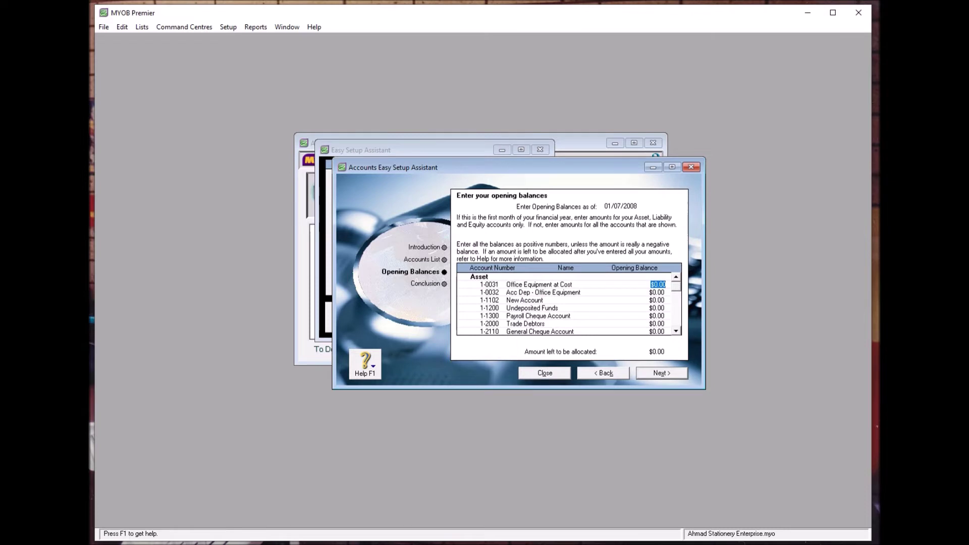
{"action": "scroll", "coordinate": [569, 303], "scroll_direction": "down", "scroll_amount": 1}
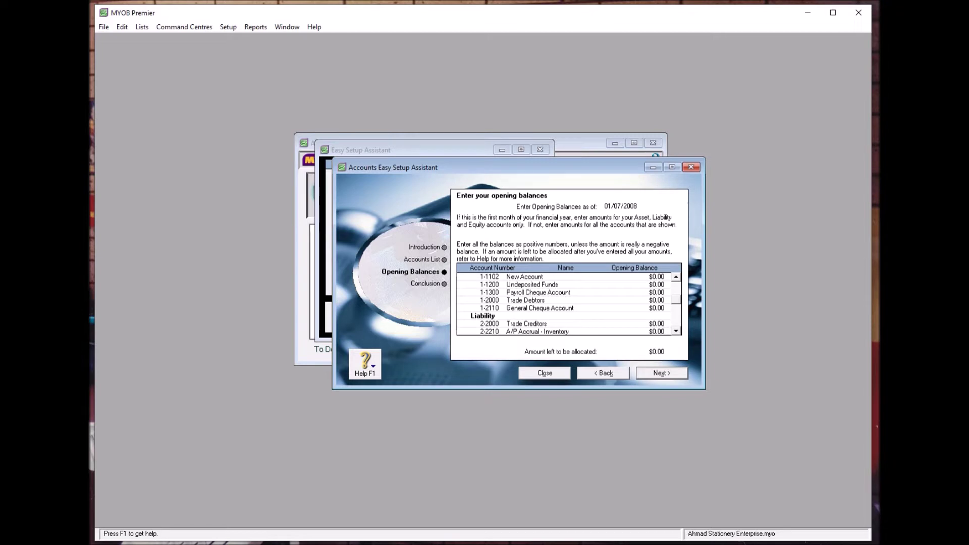
{"action": "scroll", "coordinate": [569, 303], "scroll_direction": "up", "scroll_amount": 1}
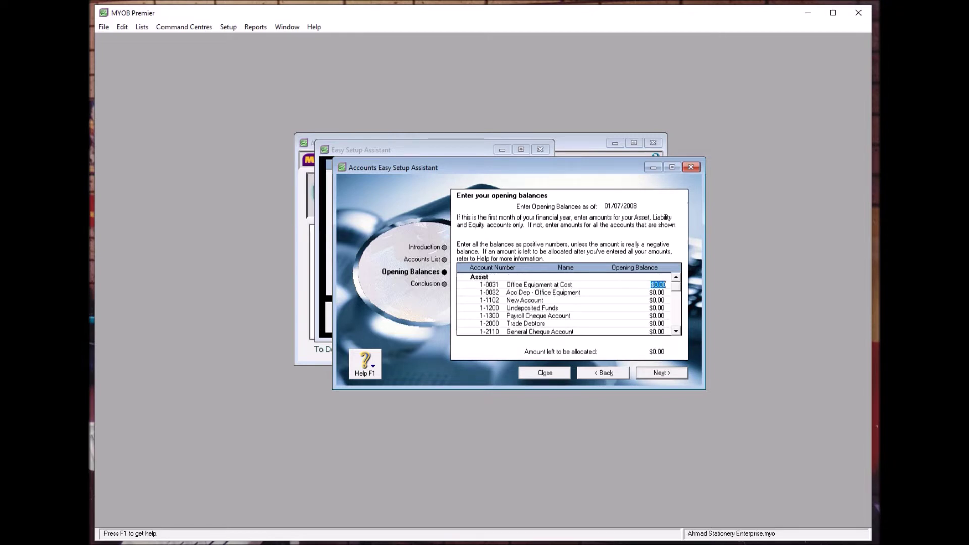
{"action": "left_click", "coordinate": [658, 300]}
{"action": "type", "text": "13"}
{"action": "key", "text": "BackSpace"}
{"action": "key", "text": "BackSpace"}
{"action": "scroll", "coordinate": [569, 303], "scroll_direction": "down", "scroll_amount": 1}
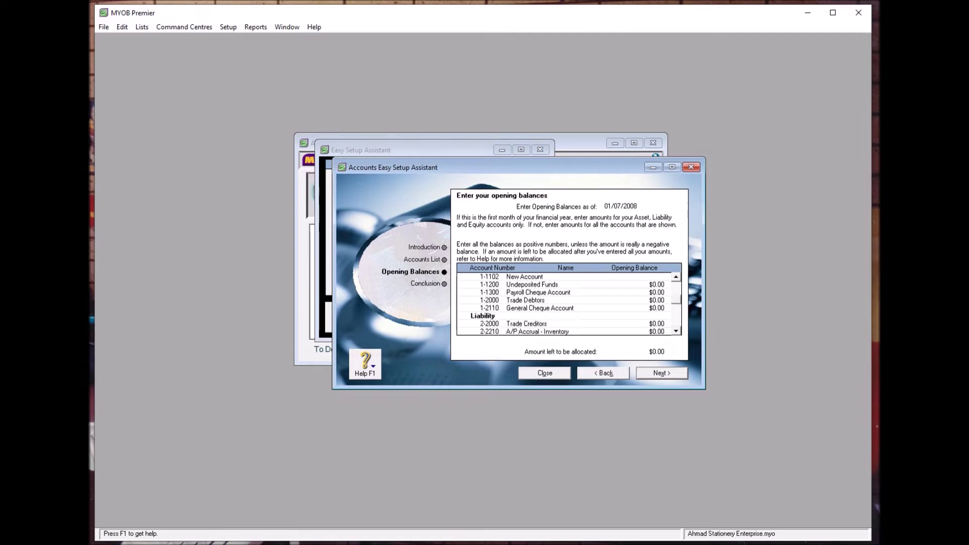
{"action": "scroll", "coordinate": [569, 303], "scroll_direction": "up", "scroll_amount": 1}
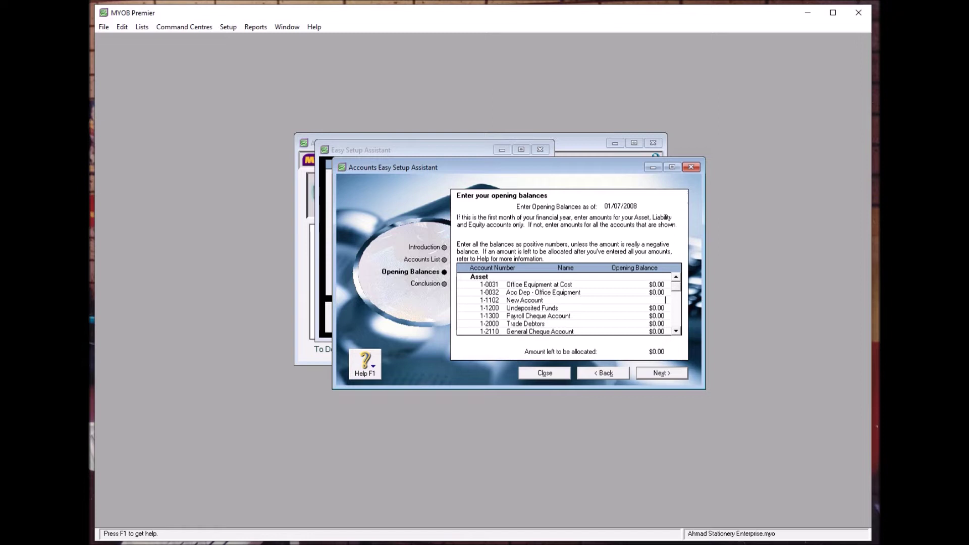
{"action": "left_click", "coordinate": [658, 284]}
- Examine the remaining accounts in the opening balances list, including the liability and equity sections
{"action": "scroll", "coordinate": [569, 302], "scroll_direction": "down", "scroll_amount": 1}
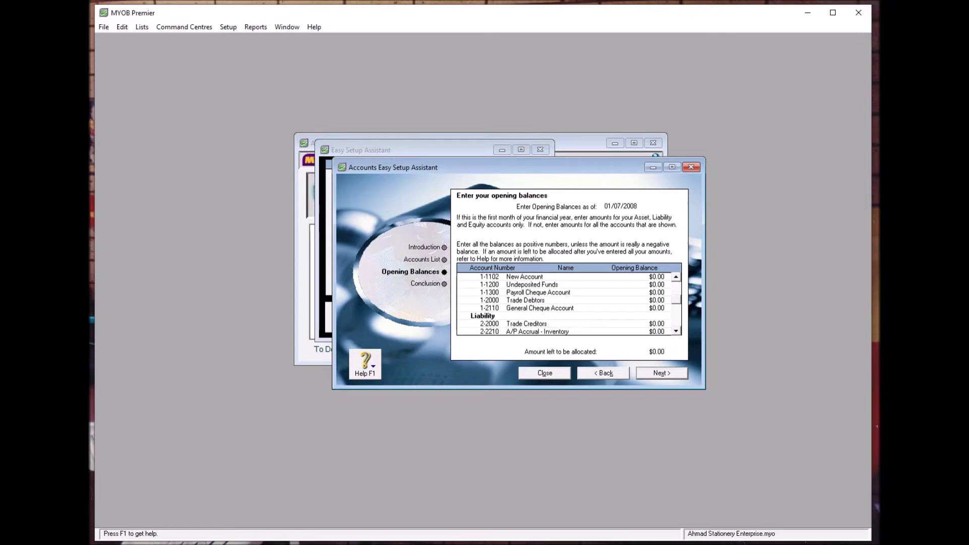
{"action": "scroll", "coordinate": [569, 303], "scroll_direction": "down", "scroll_amount": 1}
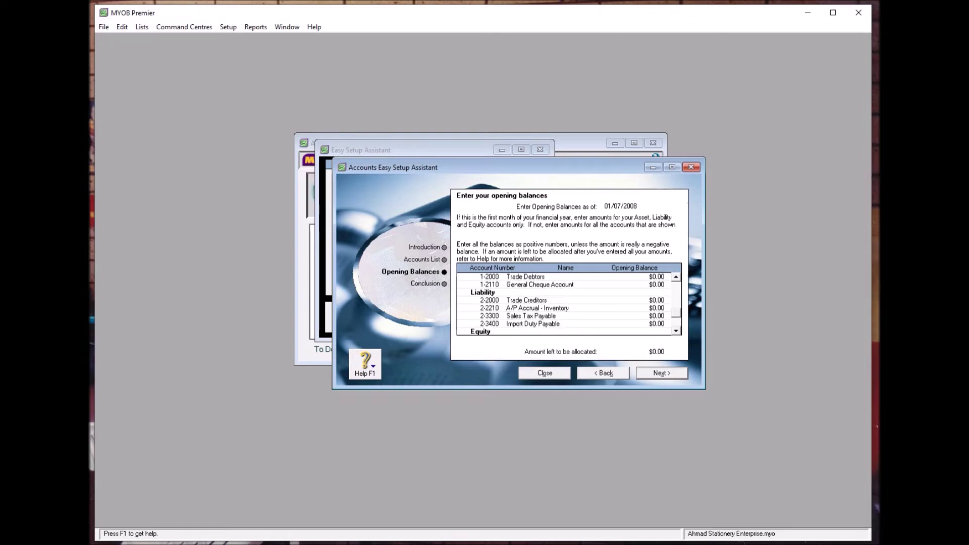
{"action": "scroll", "coordinate": [569, 303], "scroll_direction": "down", "scroll_amount": 1}
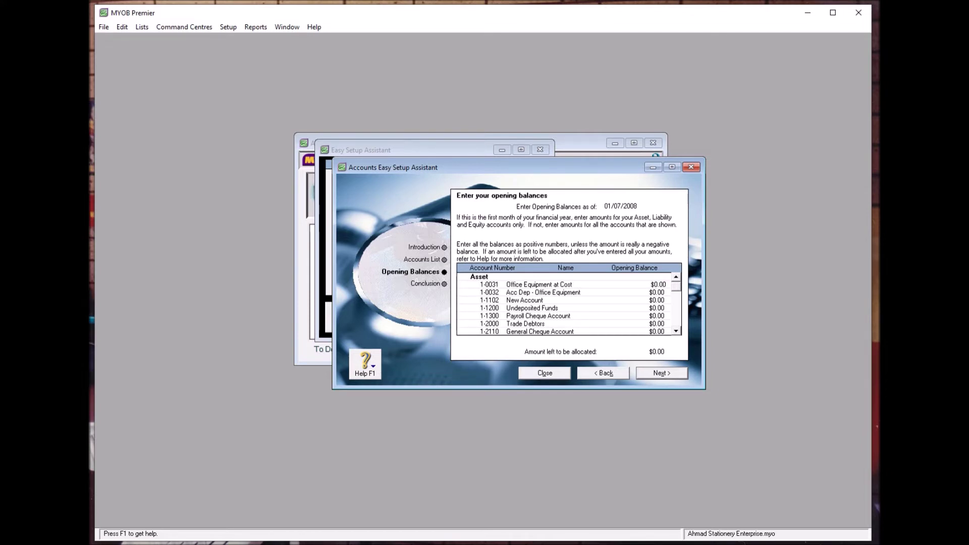
- Return to the Accounts List page and start a new detail account of type Fixed Asset numbered 1-0021
{"action": "key", "text": "alt+b"}
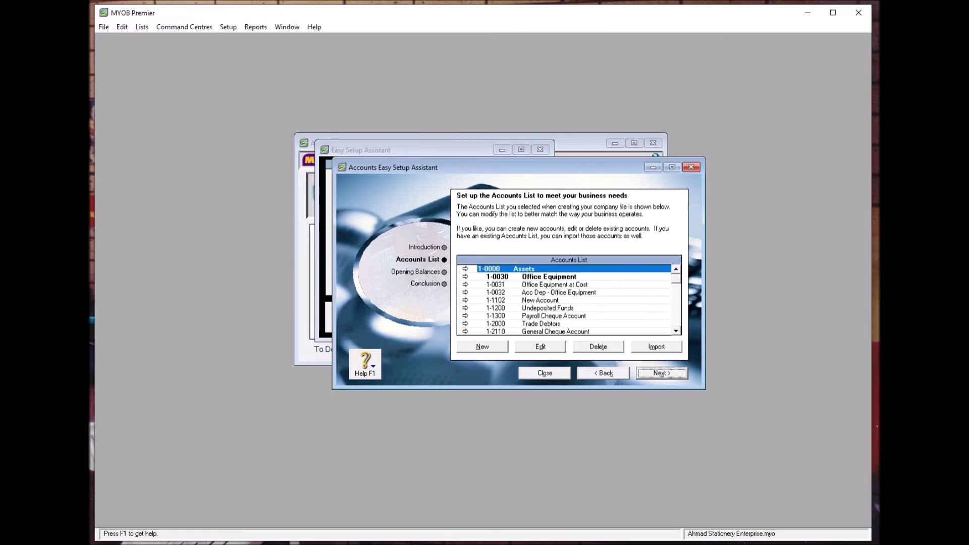
{"action": "key", "text": "alt+n"}
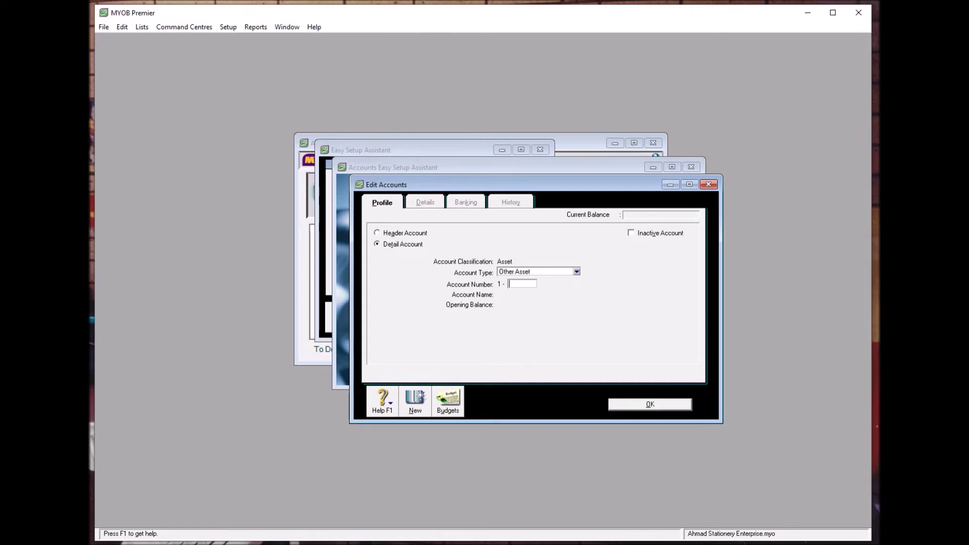
{"action": "left_click", "coordinate": [577, 271]}
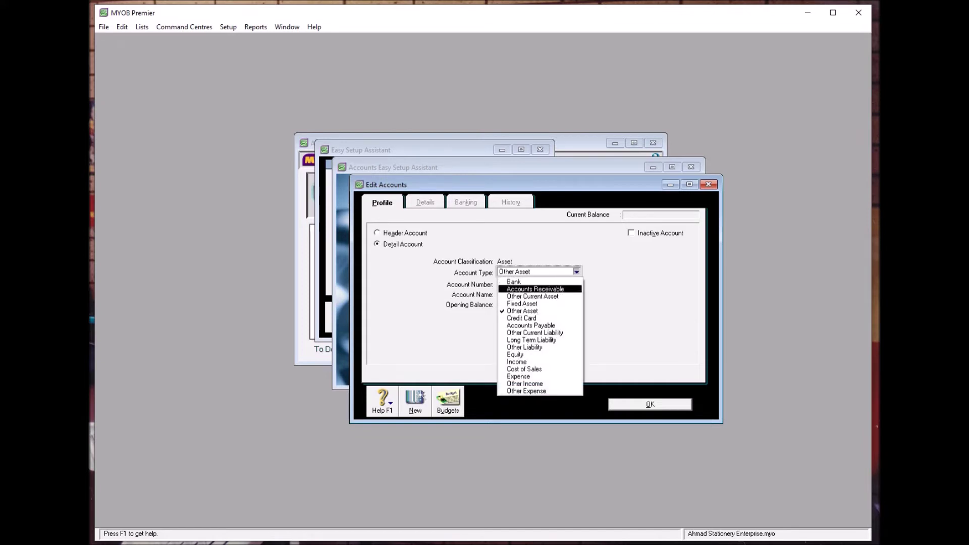
{"action": "left_click", "coordinate": [522, 303]}
{"action": "left_click", "coordinate": [520, 284]}
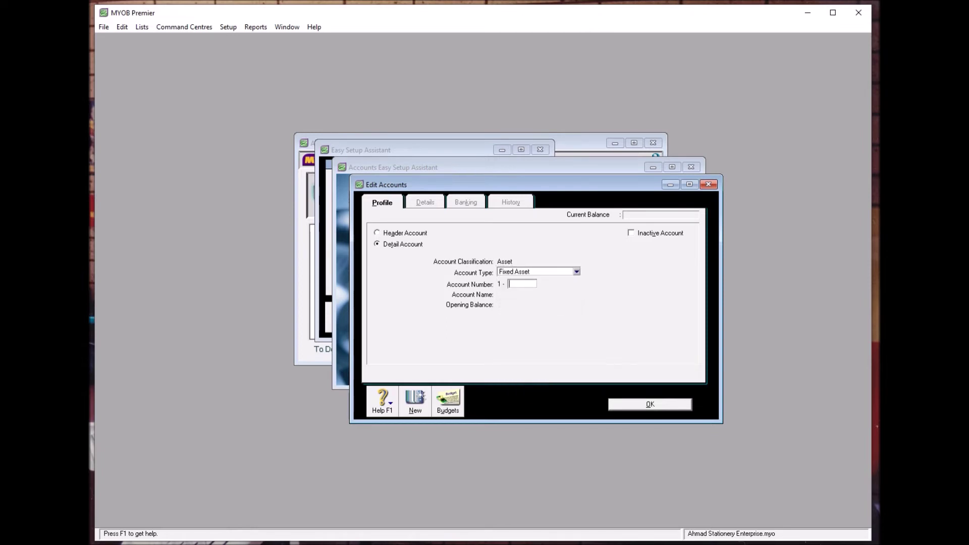
{"action": "type", "text": "0021"}
{"action": "key", "text": "Tab"}
{"action": "key", "text": "Tab"}
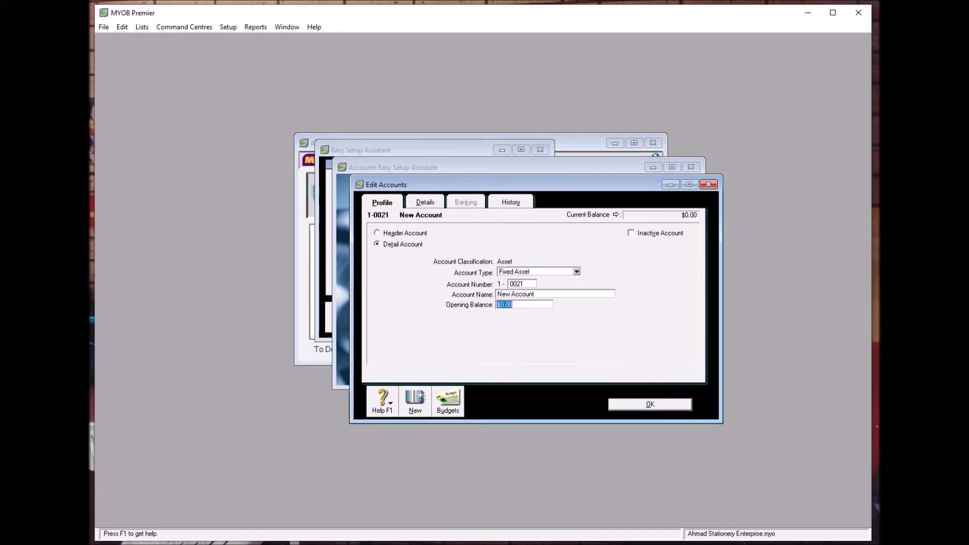
- Name the new fixed asset account Furniture & Fittings at Cost and save it
{"action": "key", "text": "shift+Tab"}
{"action": "key", "text": "alt+Tab"}
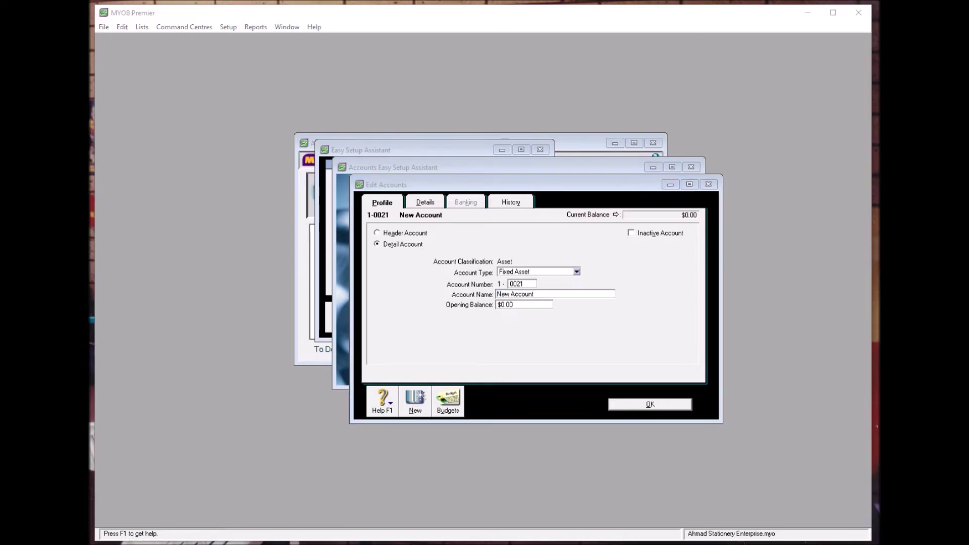
{"action": "left_click", "coordinate": [552, 292]}
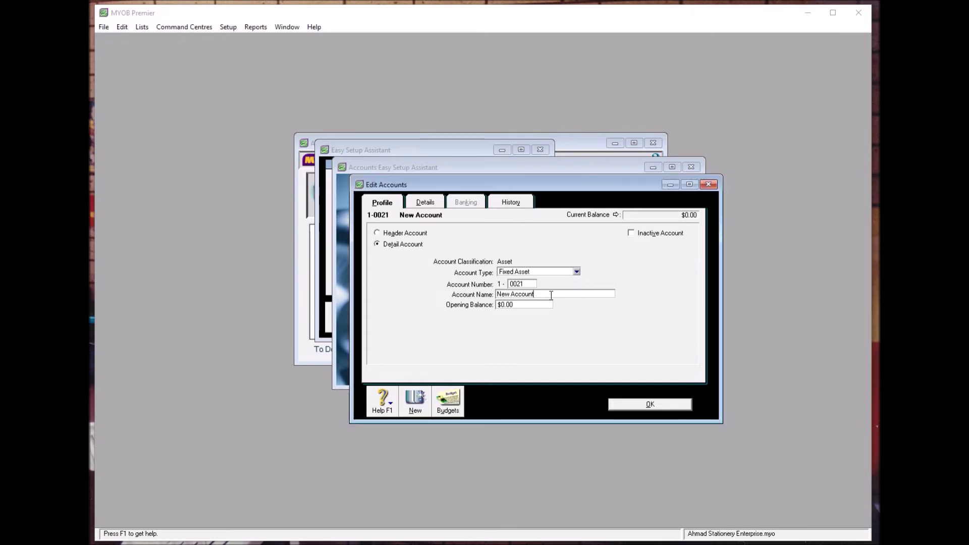
{"action": "right_click", "coordinate": [516, 296]}
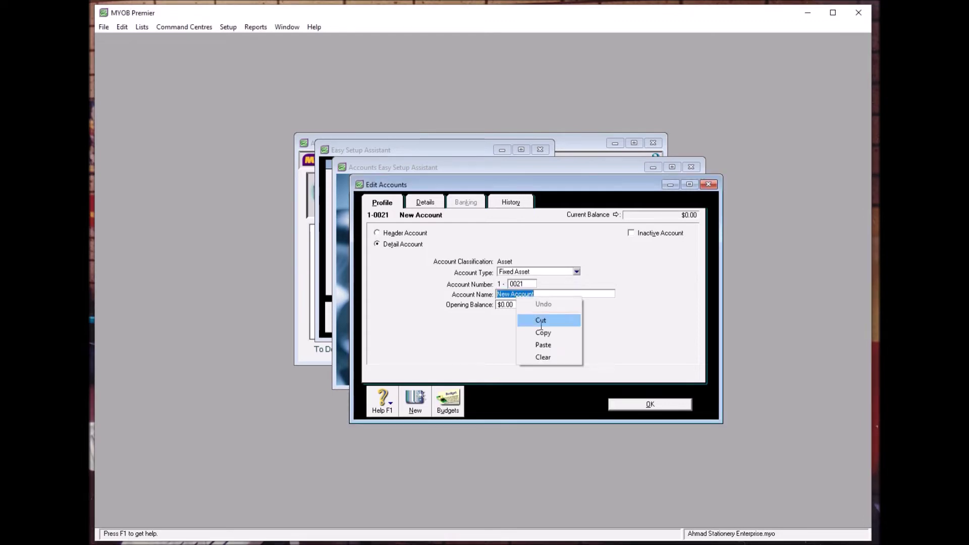
{"action": "left_click", "coordinate": [545, 345]}
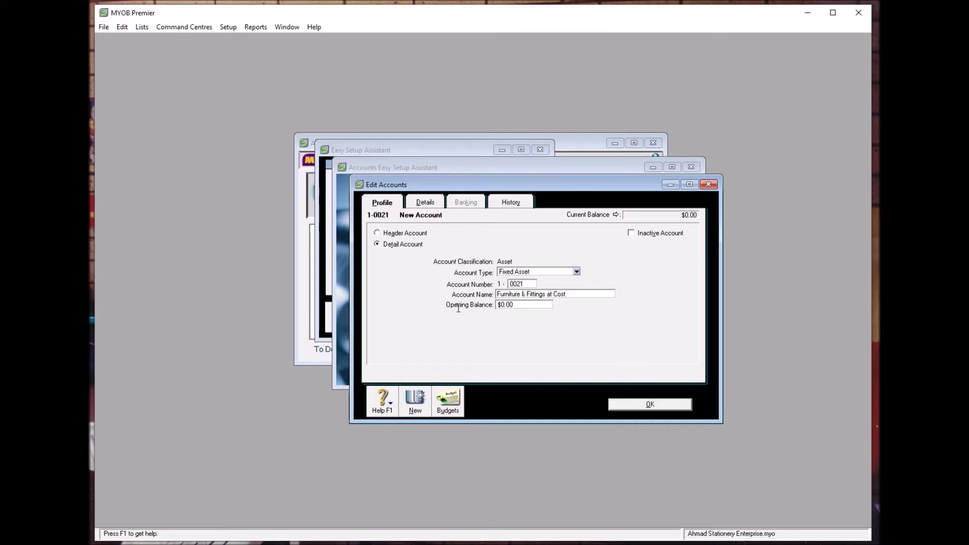
{"action": "left_click", "coordinate": [638, 404]}
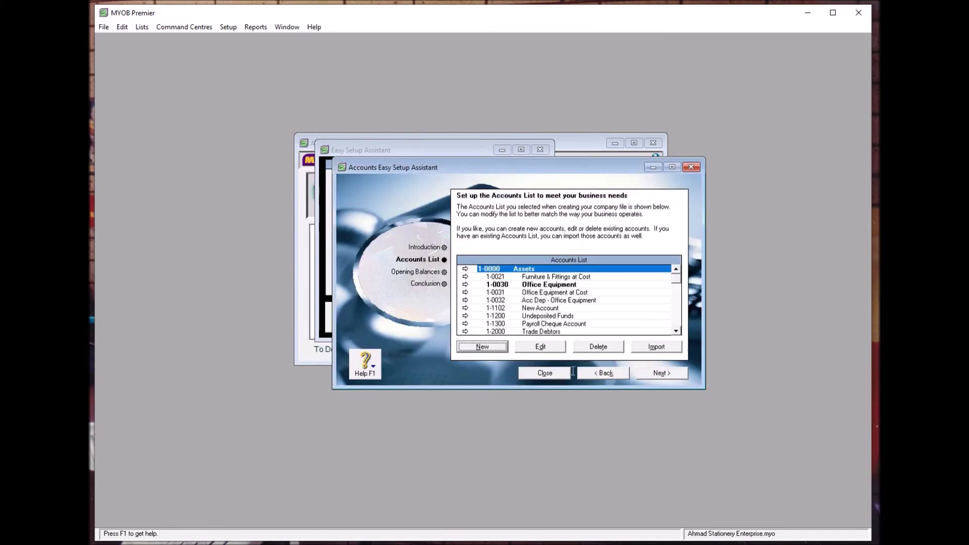
{"action": "left_click", "coordinate": [498, 346]}
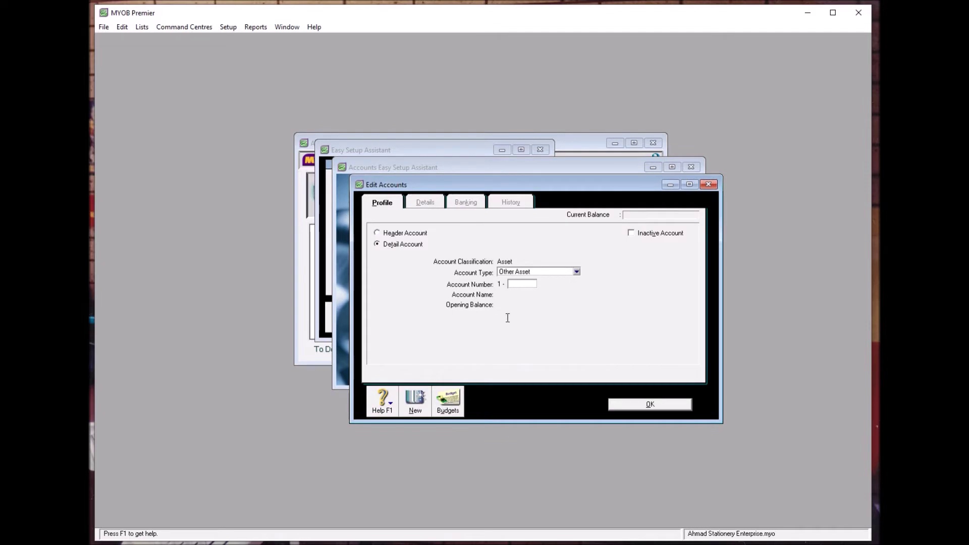
{"action": "left_click", "coordinate": [562, 272]}
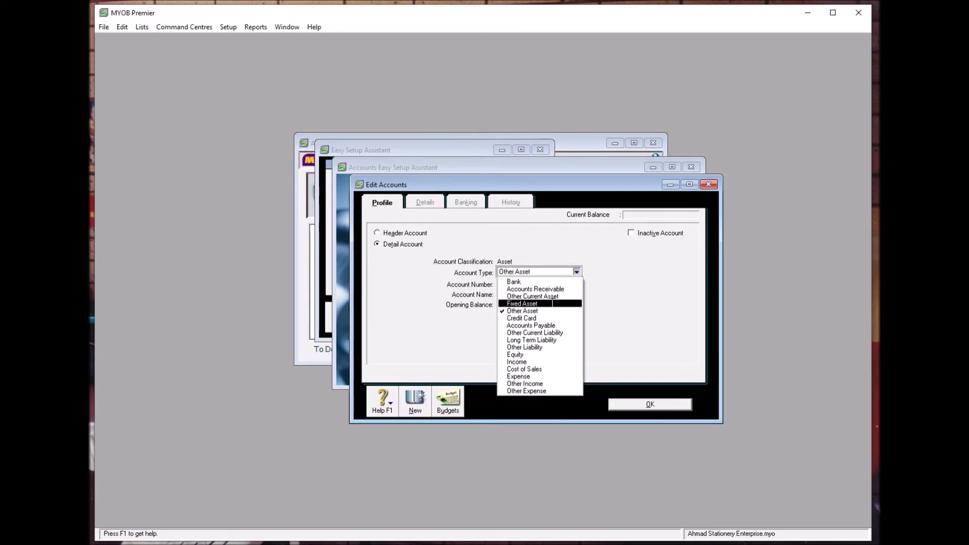
{"action": "left_click", "coordinate": [553, 297]}
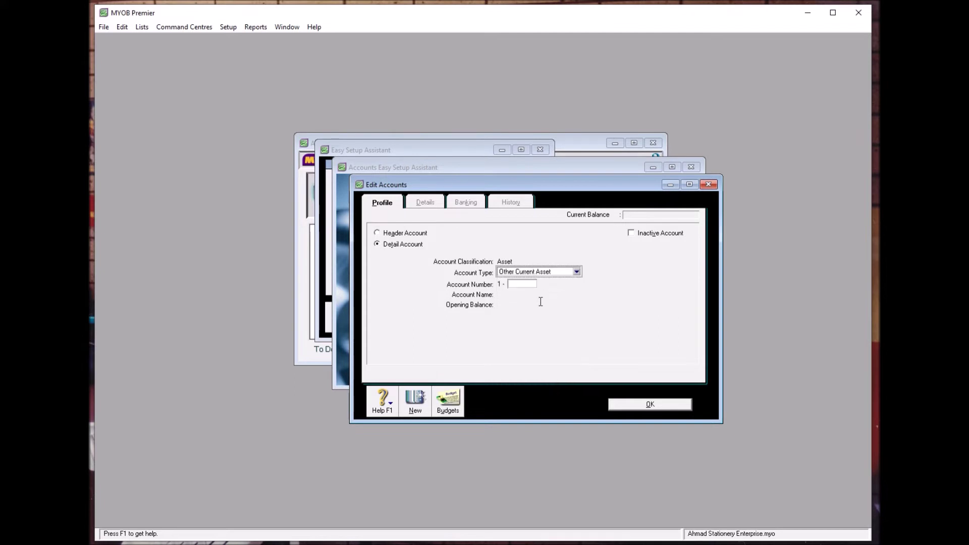
{"action": "left_click", "coordinate": [708, 184]}
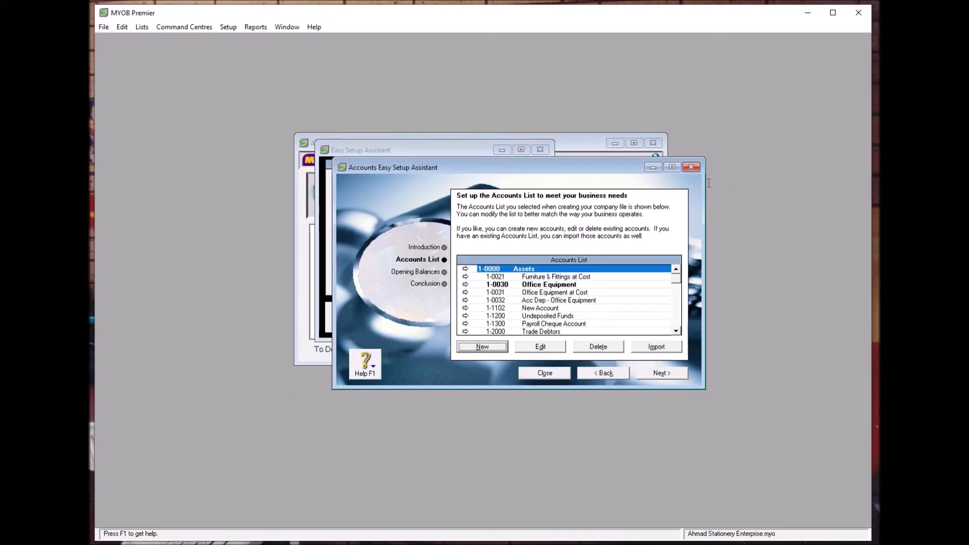
- Start a new header account in the asset classification with account number 1-0020
{"action": "left_click", "coordinate": [552, 277]}
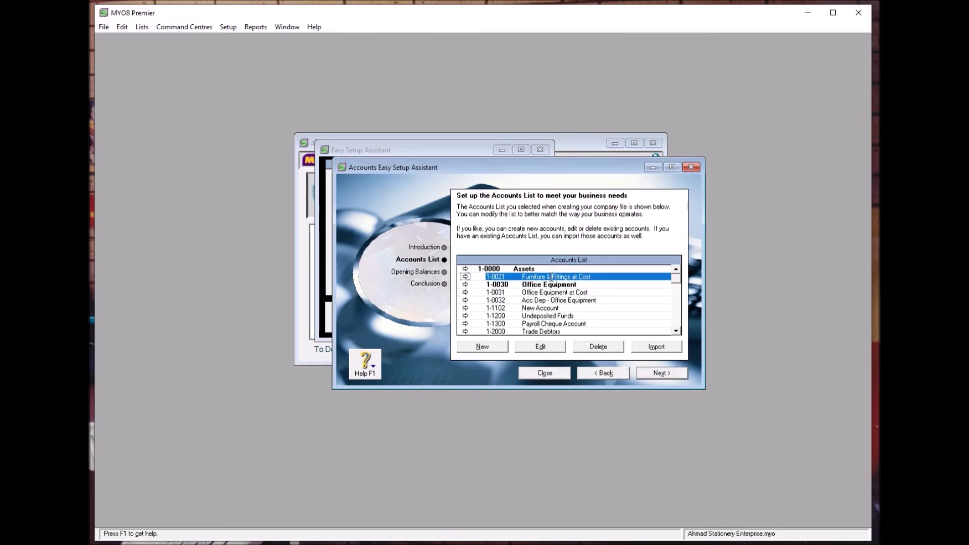
{"action": "left_click", "coordinate": [495, 347]}
{"action": "left_click", "coordinate": [420, 233]}
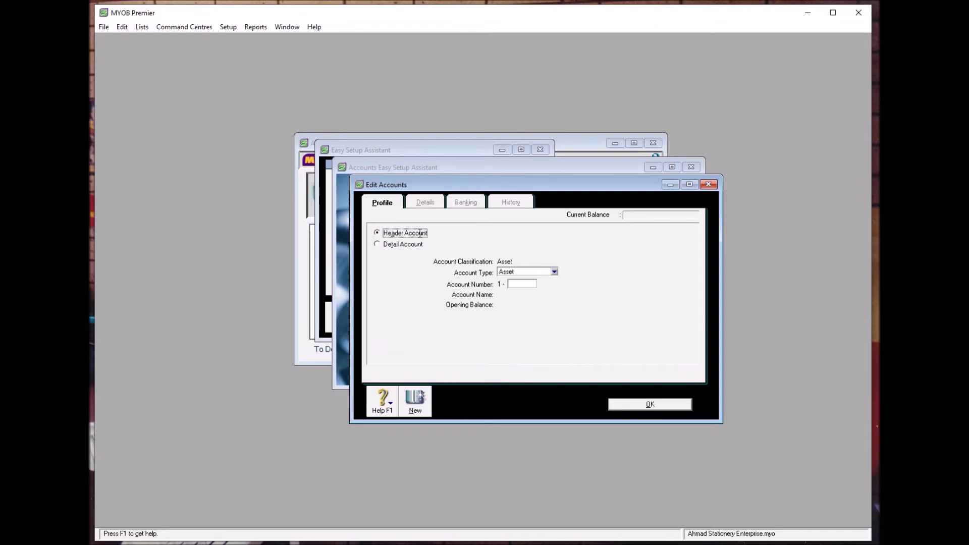
{"action": "left_click", "coordinate": [534, 281]}
{"action": "type", "text": "0020"}
{"action": "key", "text": "Tab"}
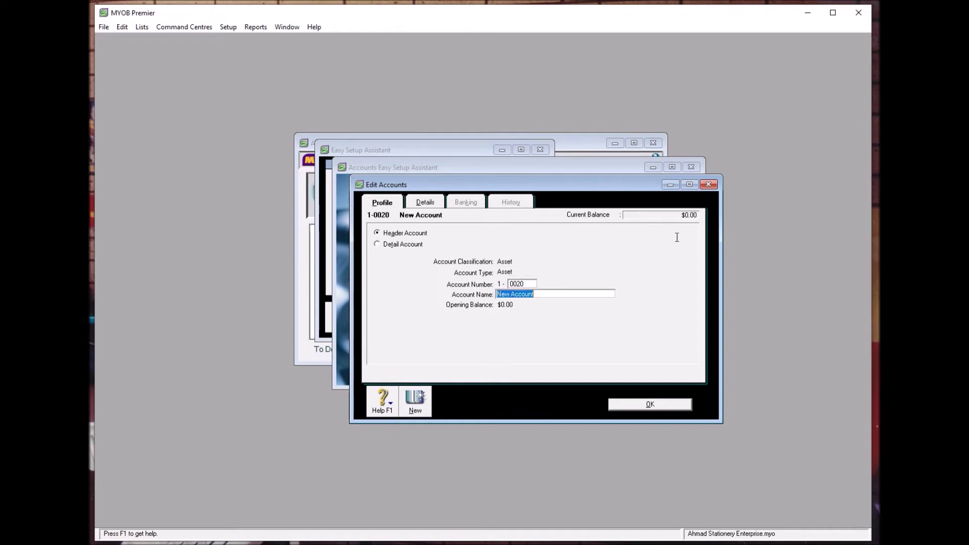
- Name the header account Furniture & Fittings and save it to the accounts list
{"action": "right_click", "coordinate": [528, 295]}
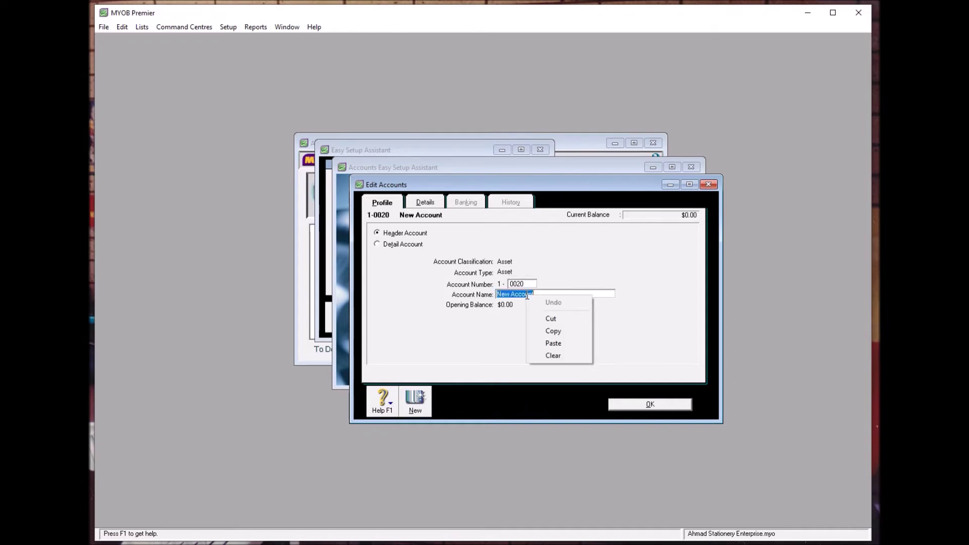
{"action": "left_click", "coordinate": [554, 343]}
{"action": "key", "text": "BackSpace"}
{"action": "key", "text": "BackSpace"}
{"action": "key", "text": "BackSpace"}
{"action": "key", "text": "BackSpace"}
{"action": "key", "text": "BackSpace"}
{"action": "key", "text": "BackSpace"}
{"action": "key", "text": "BackSpace"}
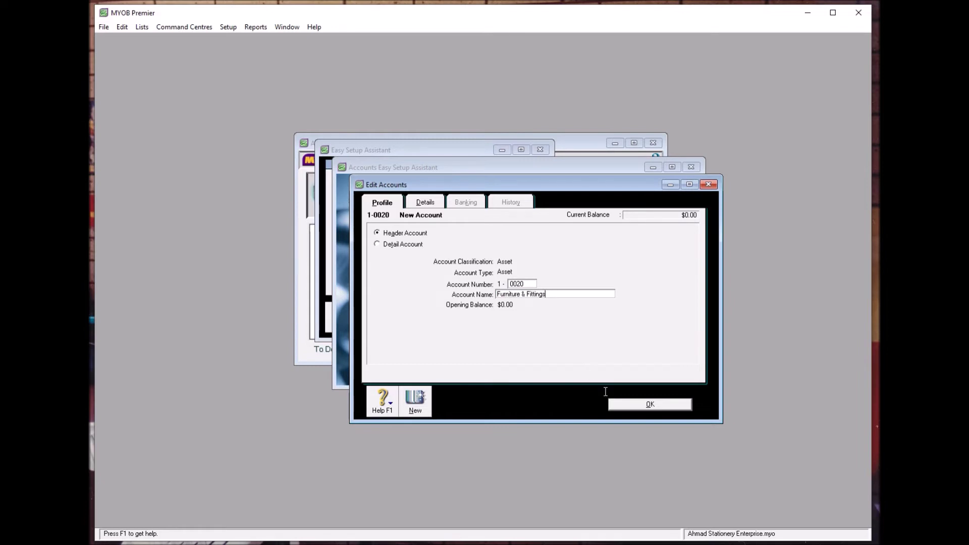
{"action": "left_click", "coordinate": [620, 403]}
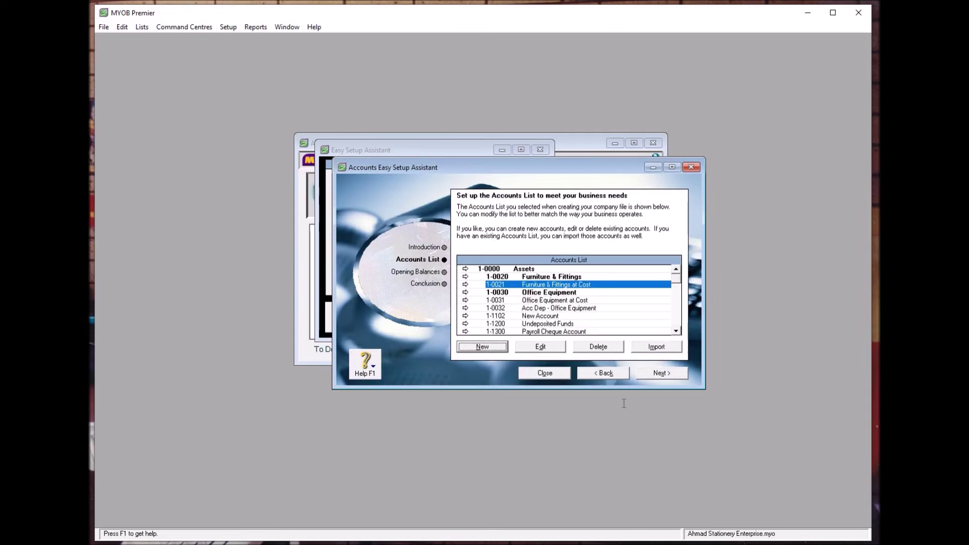
- Review the profile of the Furniture & Fittings at Cost account and return to the accounts list
{"action": "double_click", "coordinate": [554, 285]}
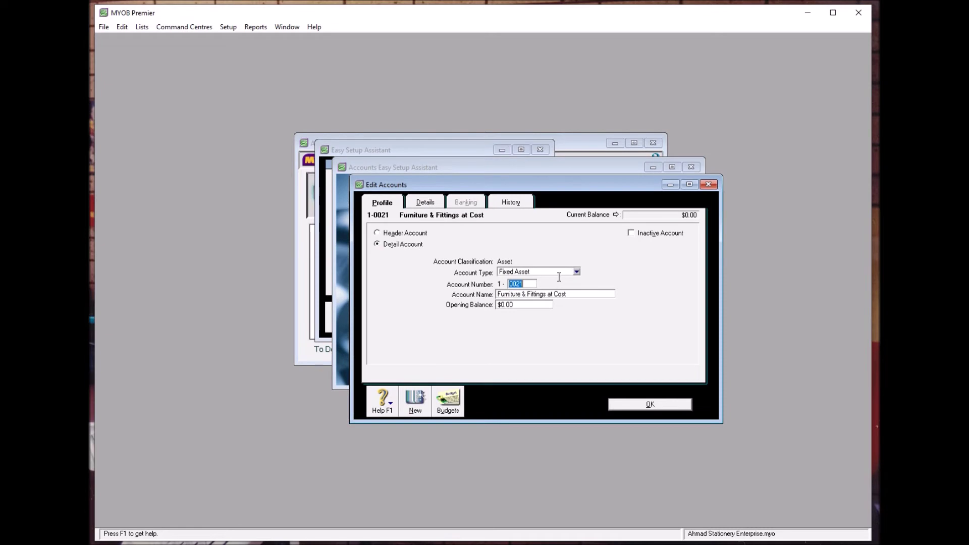
{"action": "left_click", "coordinate": [651, 404]}
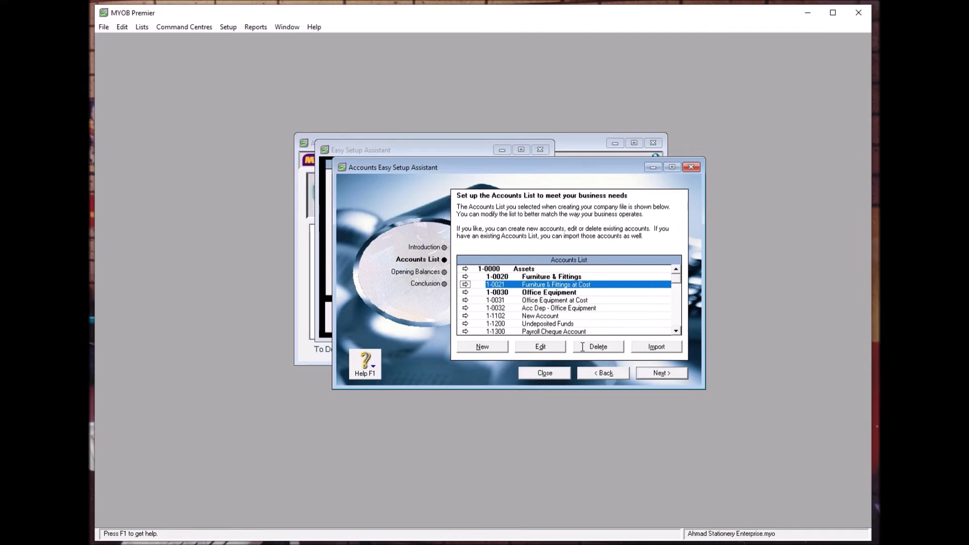
- Start a new detail account of type Bank with account number 1-2140
{"action": "left_click", "coordinate": [501, 347]}
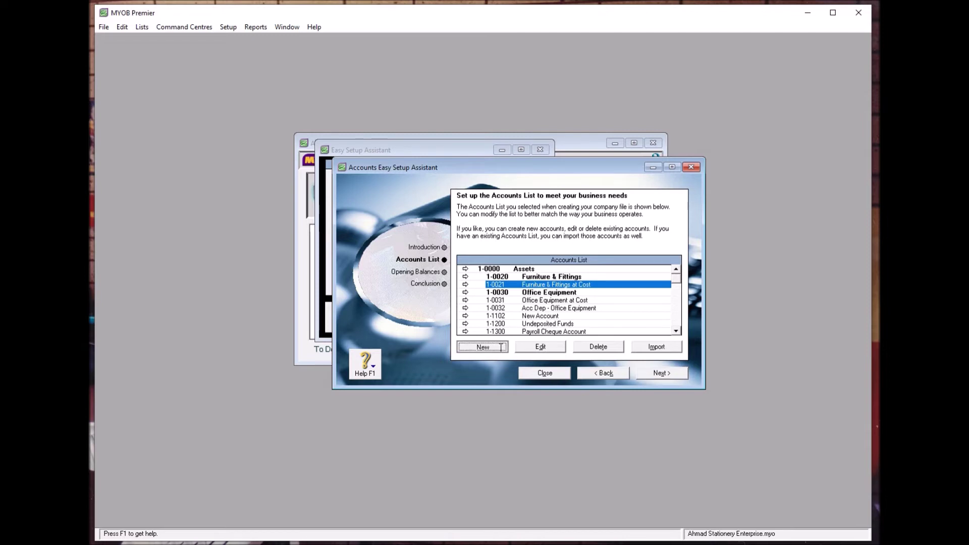
{"action": "left_click", "coordinate": [564, 271]}
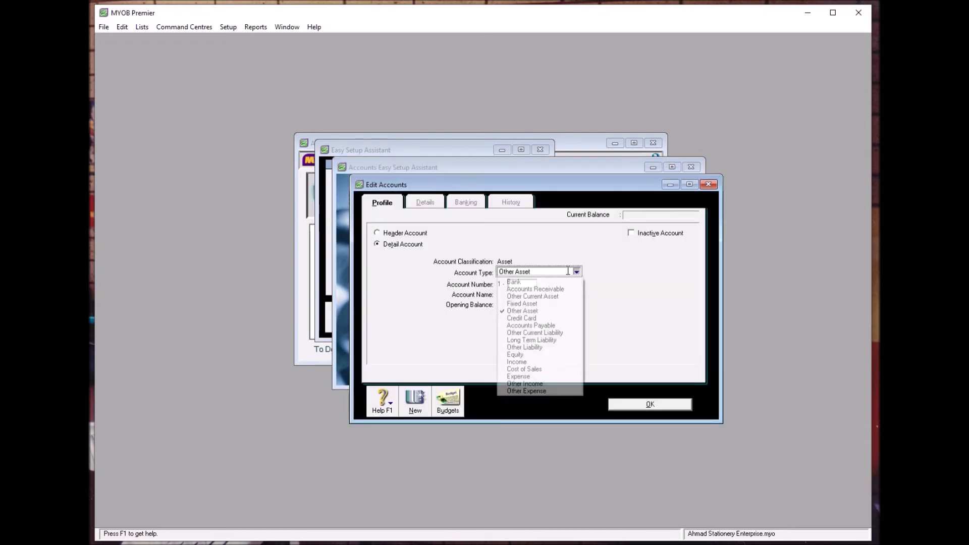
{"action": "left_click", "coordinate": [555, 281]}
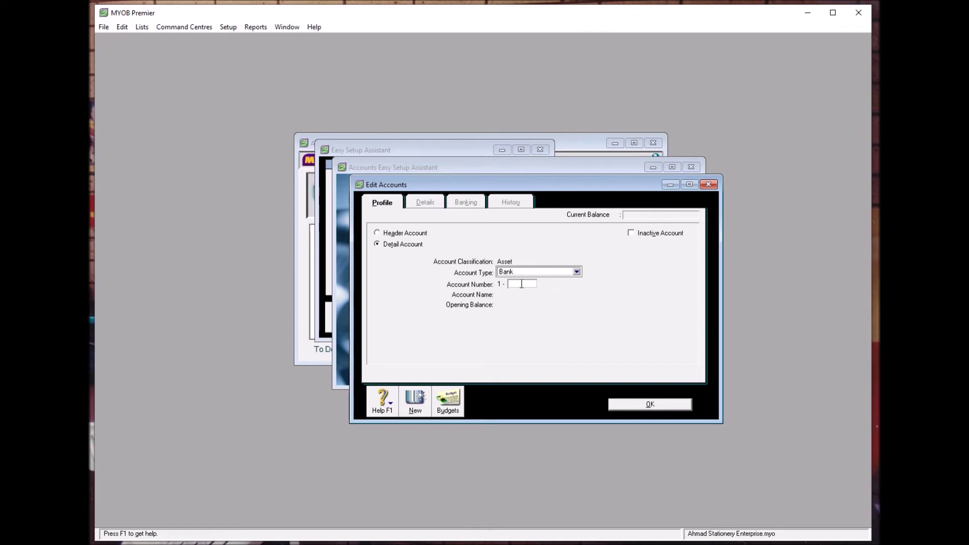
{"action": "left_click", "coordinate": [522, 284]}
{"action": "type", "text": "2140"}
{"action": "key", "text": "Tab"}
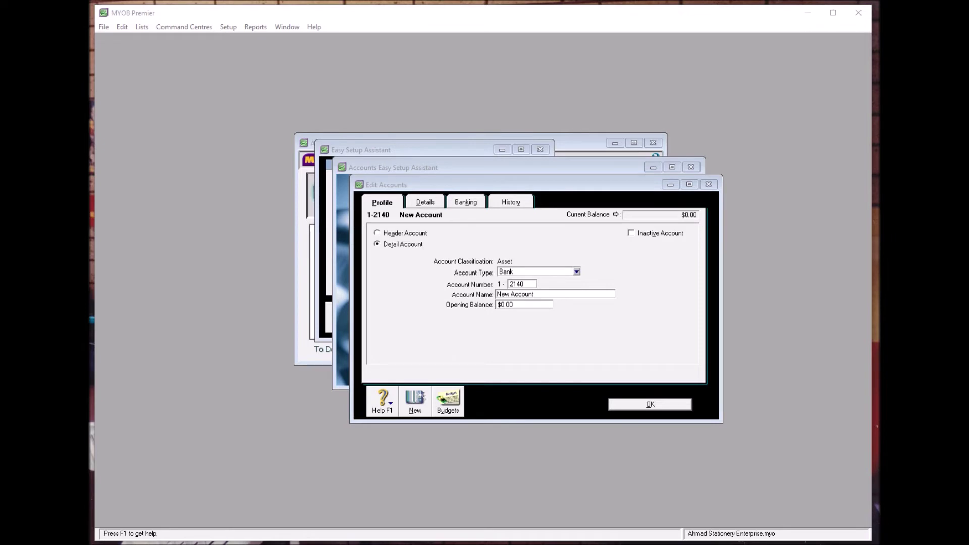
- Name the new bank account Petty Cash and save it to the accounts list
{"action": "left_click", "coordinate": [552, 296]}
{"action": "right_click", "coordinate": [524, 297]}
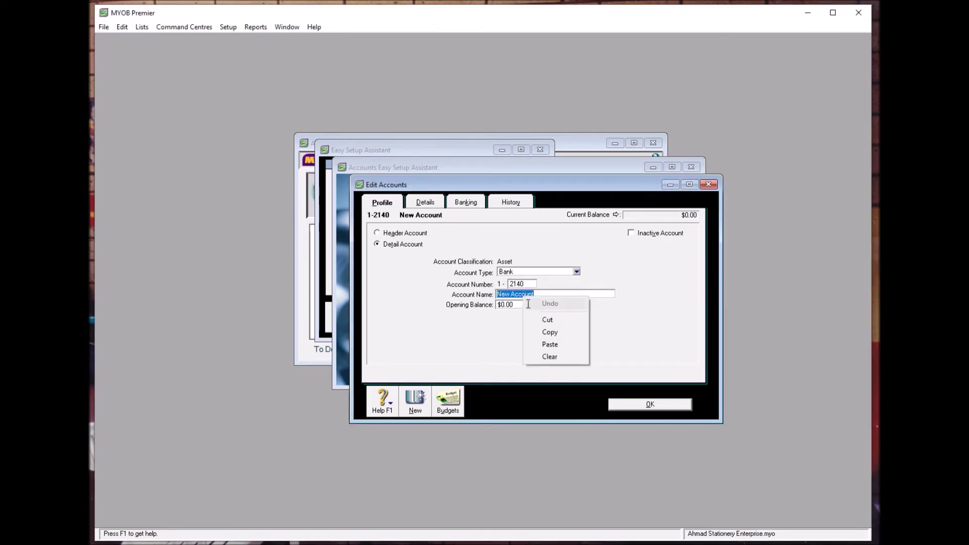
{"action": "left_click", "coordinate": [550, 343]}
{"action": "left_click", "coordinate": [625, 401]}
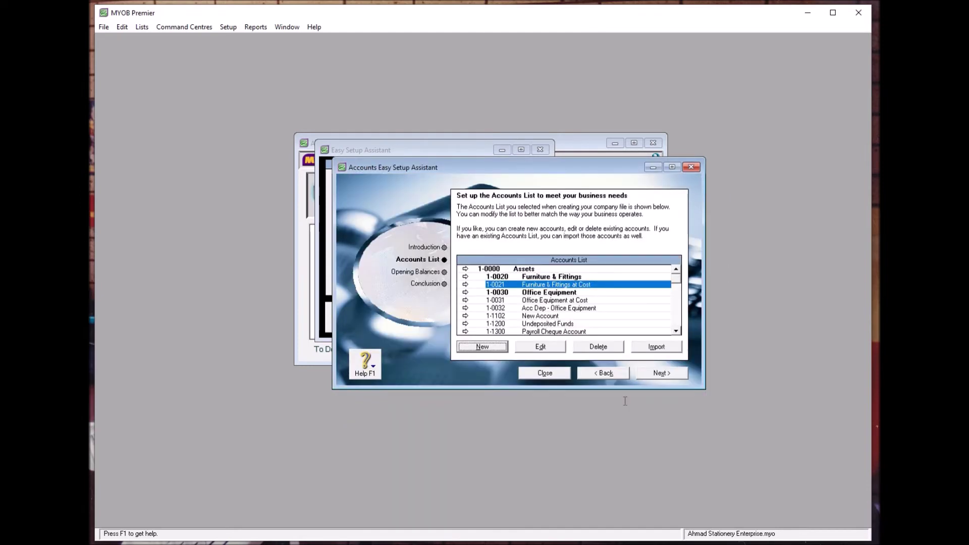
- Check the existing liability accounts and start a new detail account of type Other Liability numbered 2-4000
{"action": "scroll", "coordinate": [610, 313], "scroll_direction": "down", "scroll_amount": 2}
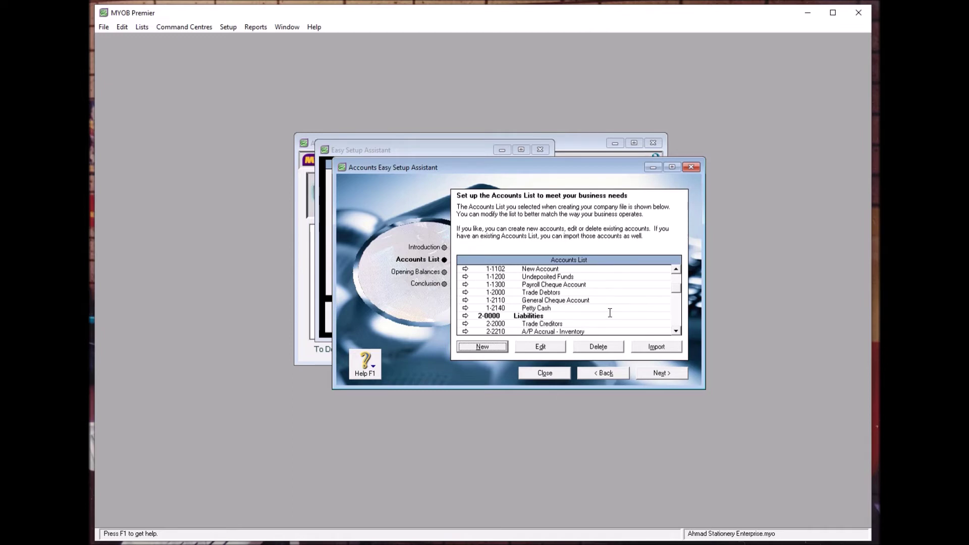
{"action": "scroll", "coordinate": [610, 313], "scroll_direction": "down", "scroll_amount": 1}
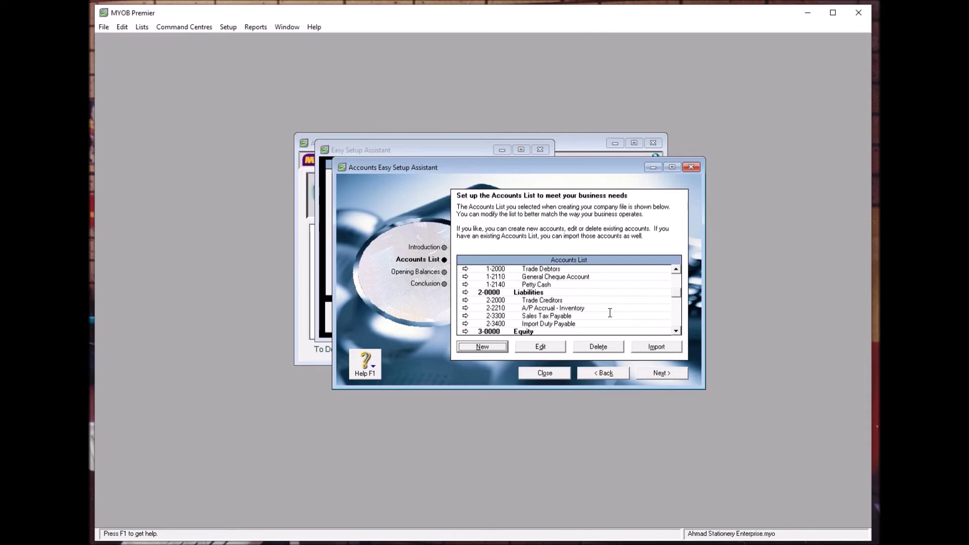
{"action": "left_click", "coordinate": [504, 347]}
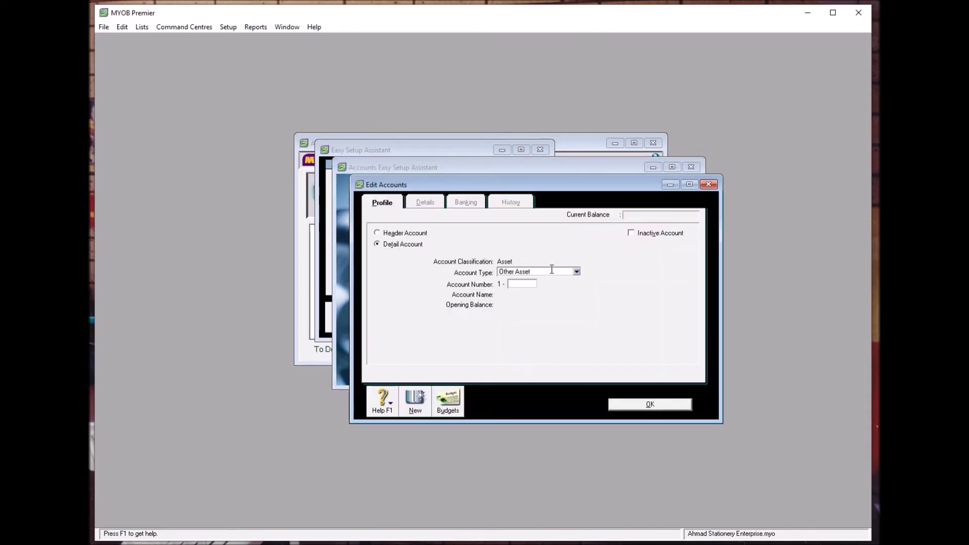
{"action": "left_click", "coordinate": [551, 269]}
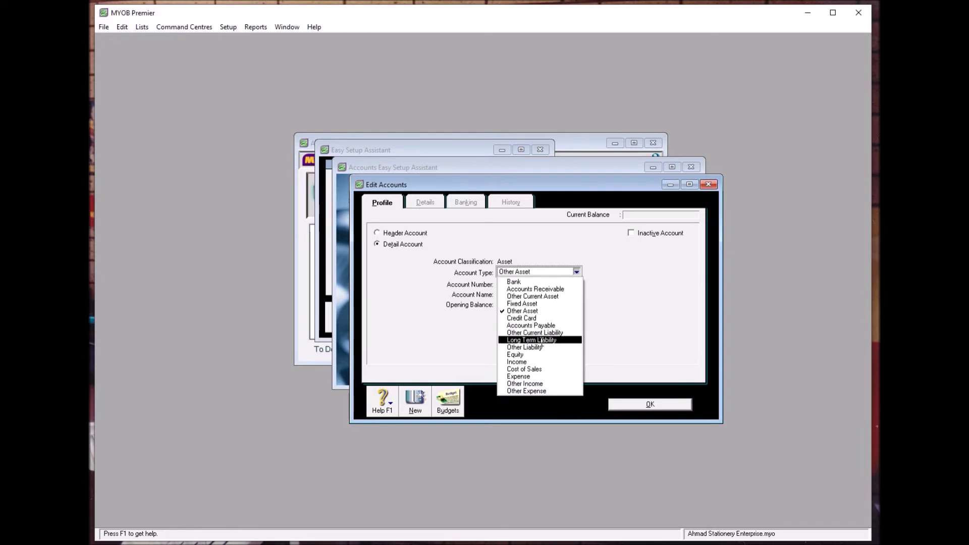
{"action": "left_click", "coordinate": [541, 346]}
{"action": "left_click", "coordinate": [527, 282]}
{"action": "type", "text": "4000"}
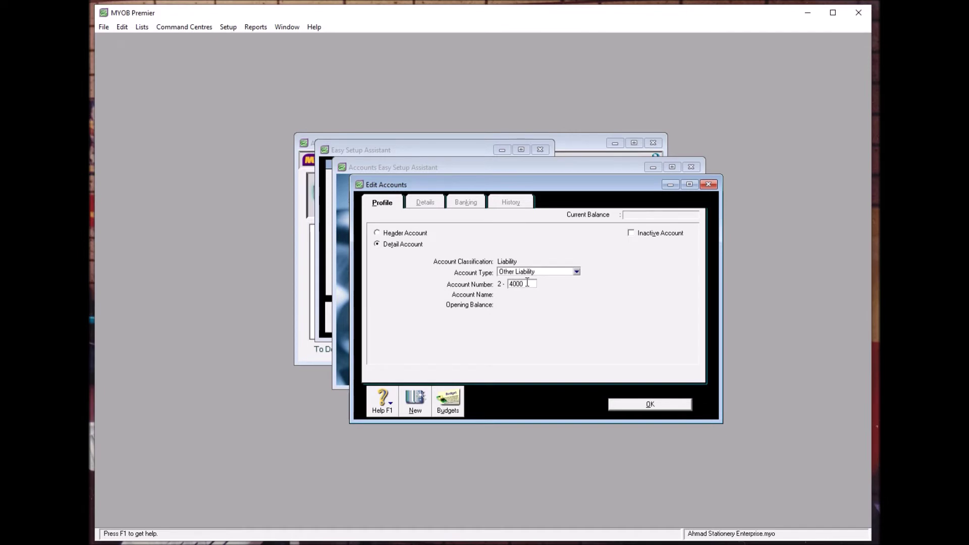
{"action": "key", "text": "Tab"}
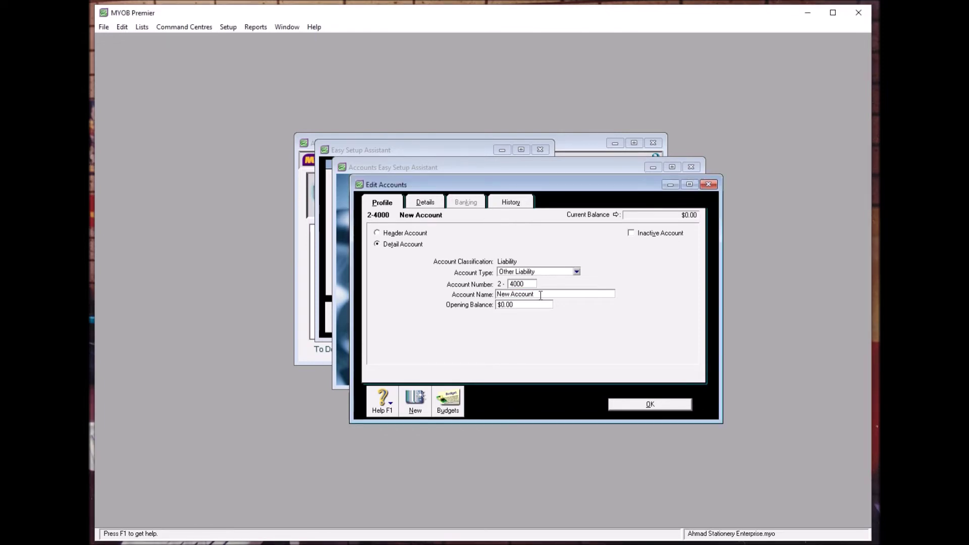
- Name the new liability account Accruals and save it to the accounts list
{"action": "right_click", "coordinate": [518, 294]}
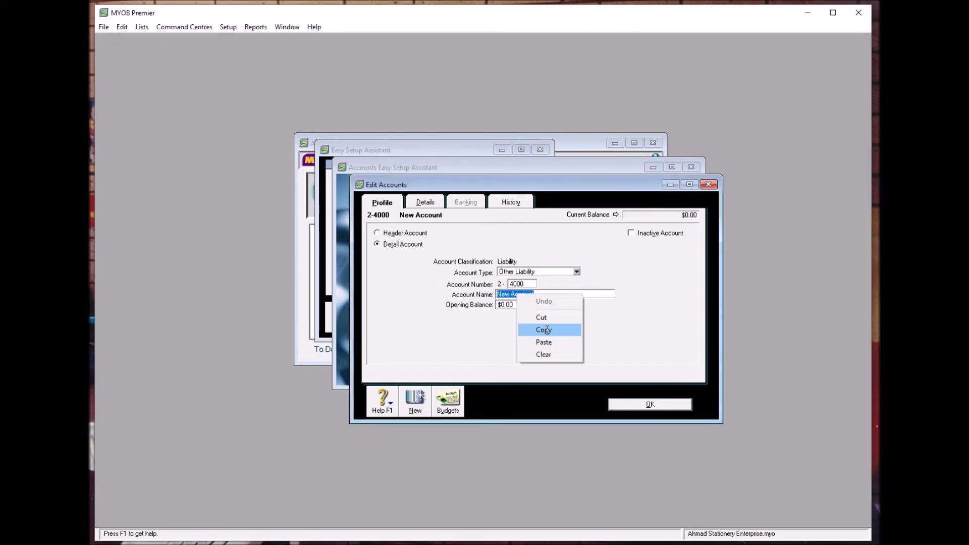
{"action": "left_click", "coordinate": [548, 343]}
{"action": "left_click", "coordinate": [632, 402]}
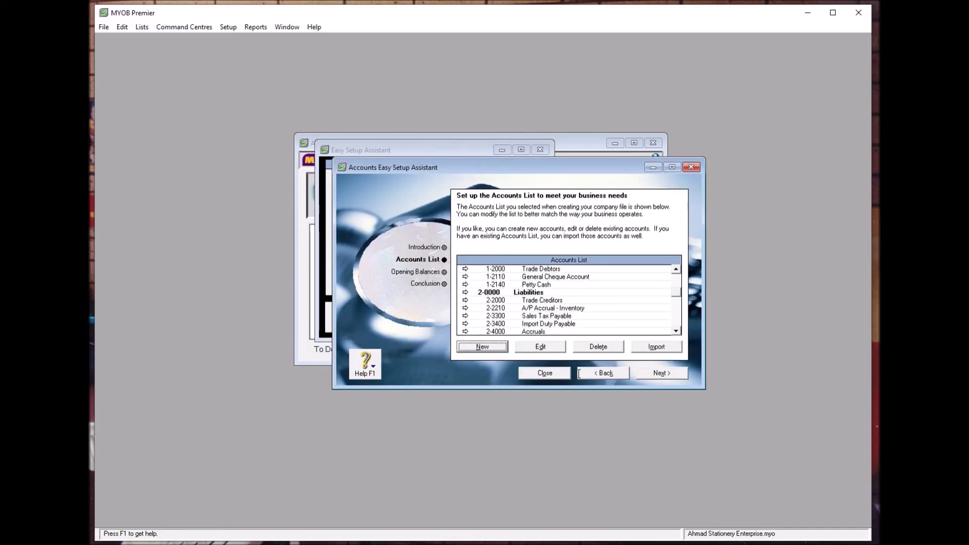
- Proceed to the opening balances and enter $9,000 for Furniture & Fittings at Cost and $10,000 for Office Equipment at Cost
{"action": "left_click", "coordinate": [672, 373]}
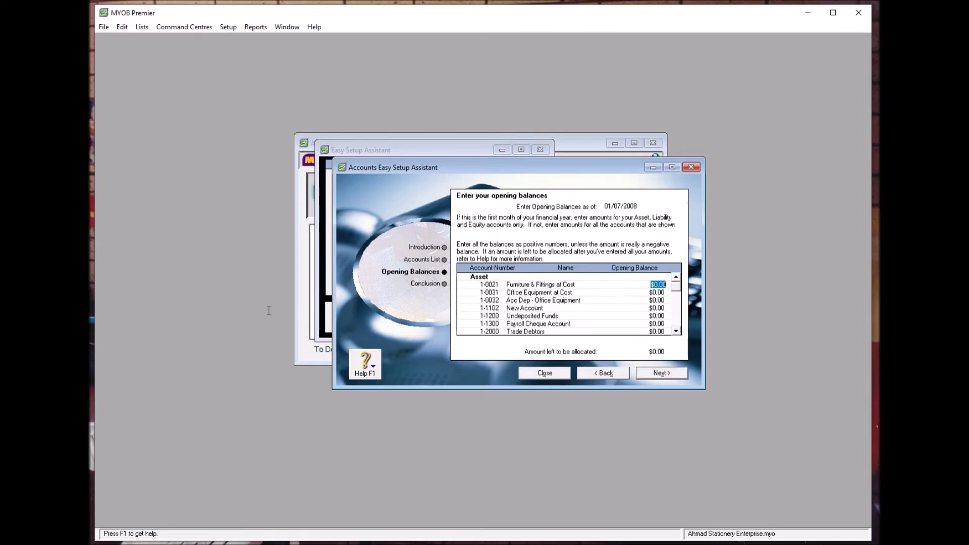
{"action": "type", "text": "9000"}
{"action": "key", "text": "Tab"}
{"action": "type", "text": "10000"}
{"action": "key", "text": "Tab"}
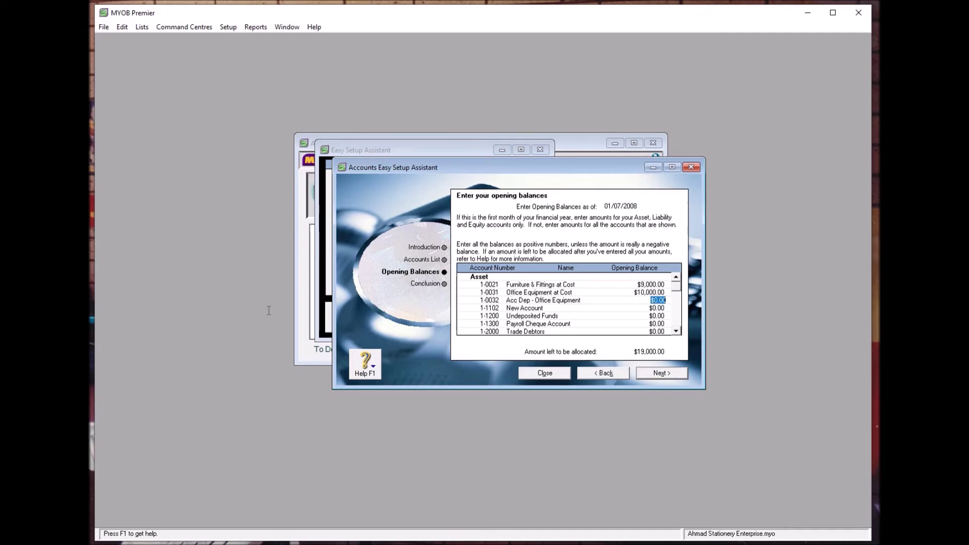
- Enter opening balances of $22,500 for General Cheque Account and $1,500 for Petty Cash
{"action": "key", "text": "Tab"}
{"action": "key", "text": "Tab"}
{"action": "key", "text": "Tab"}
{"action": "key", "text": "Tab"}
{"action": "key", "text": "Tab"}
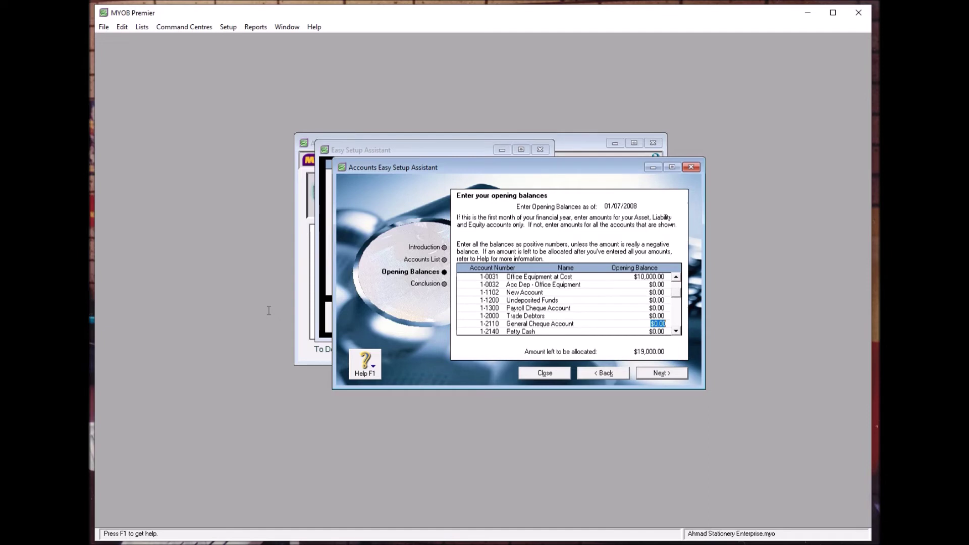
{"action": "type", "text": "22500"}
{"action": "key", "text": "Tab"}
{"action": "type", "text": "1,500"}
{"action": "key", "text": "Tab"}
- Enter an opening balance of $720 for the Accruals liability account
{"action": "key", "text": "Tab"}
{"action": "key", "text": "Tab"}
{"action": "key", "text": "Tab"}
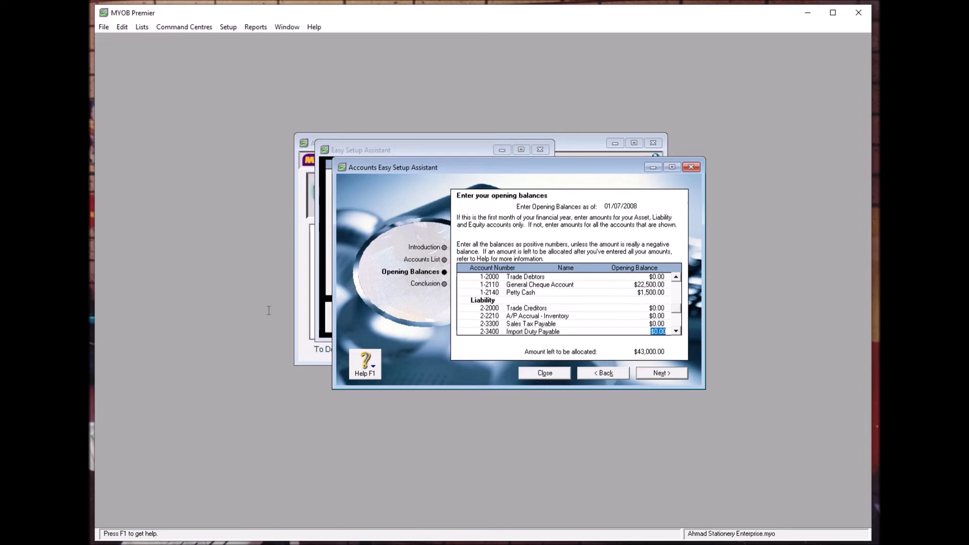
{"action": "key", "text": "Tab"}
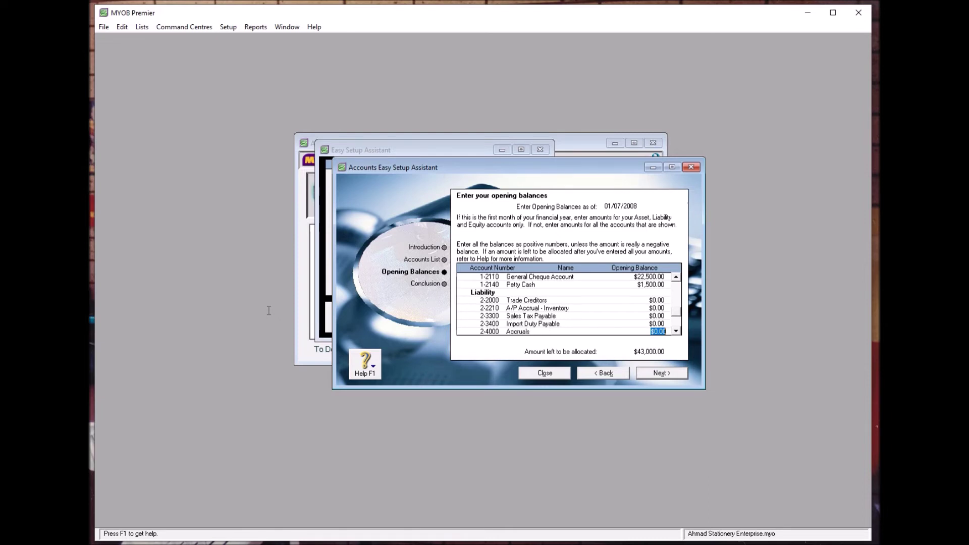
{"action": "type", "text": "720"}
{"action": "key", "text": "Tab"}
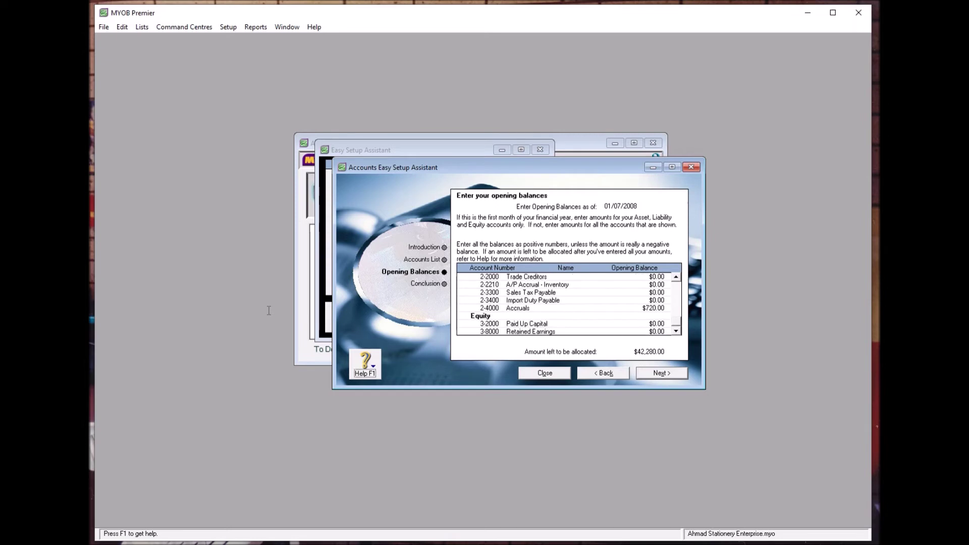
- Enter an opening balance of $42,280 for the Paid Up Capital equity account
{"action": "key", "text": "Up"}
{"action": "key", "text": "Up"}
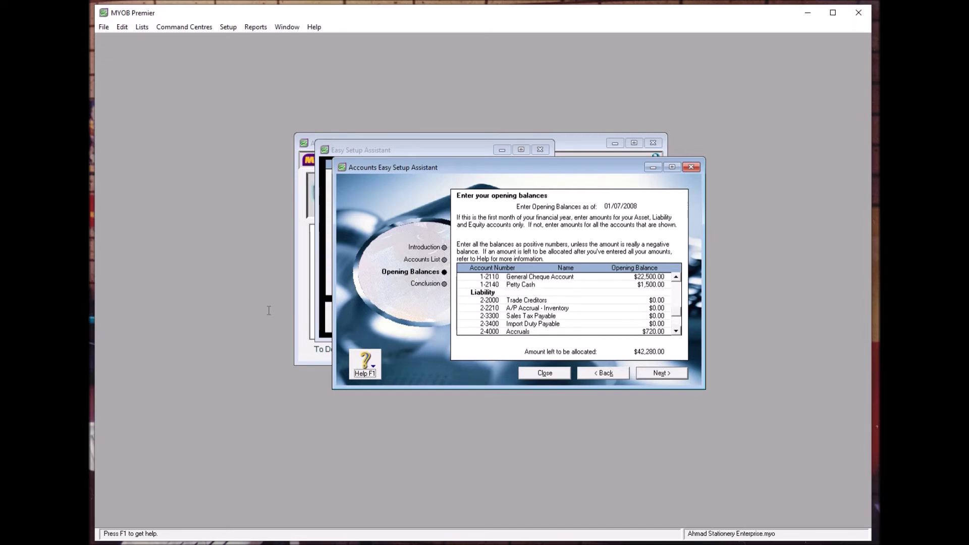
{"action": "key", "text": "Down"}
{"action": "key", "text": "Down"}
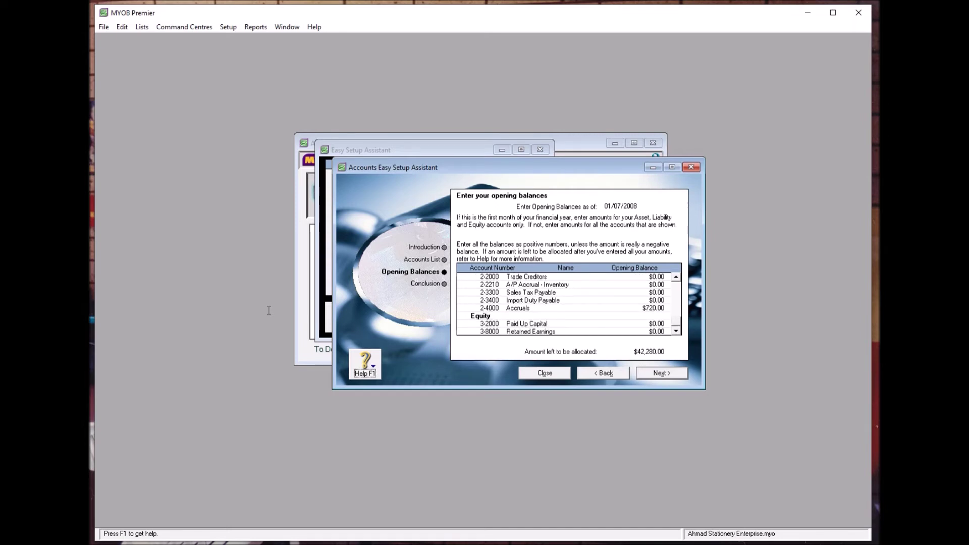
{"action": "left_click", "coordinate": [657, 324]}
{"action": "type", "text": "42280"}
{"action": "left_click", "coordinate": [648, 310]}
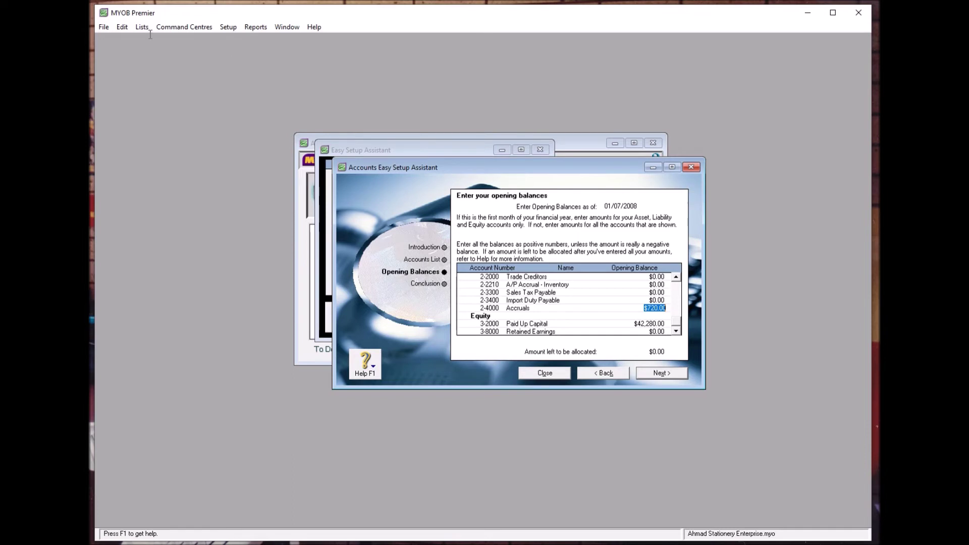
- Clear the Paid Up Capital opening balance and re-enter it as $42,280
{"action": "left_click", "coordinate": [128, 27]}
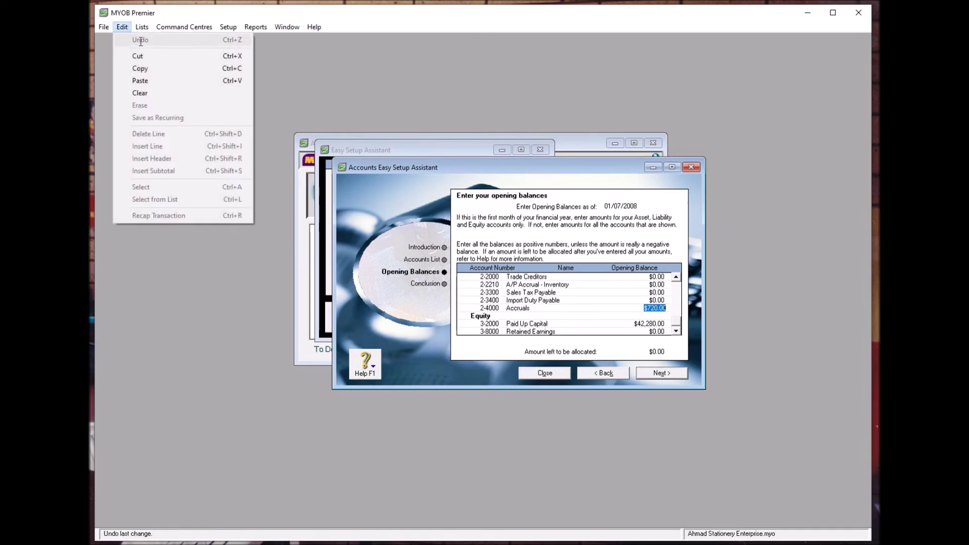
{"action": "left_click", "coordinate": [651, 324]}
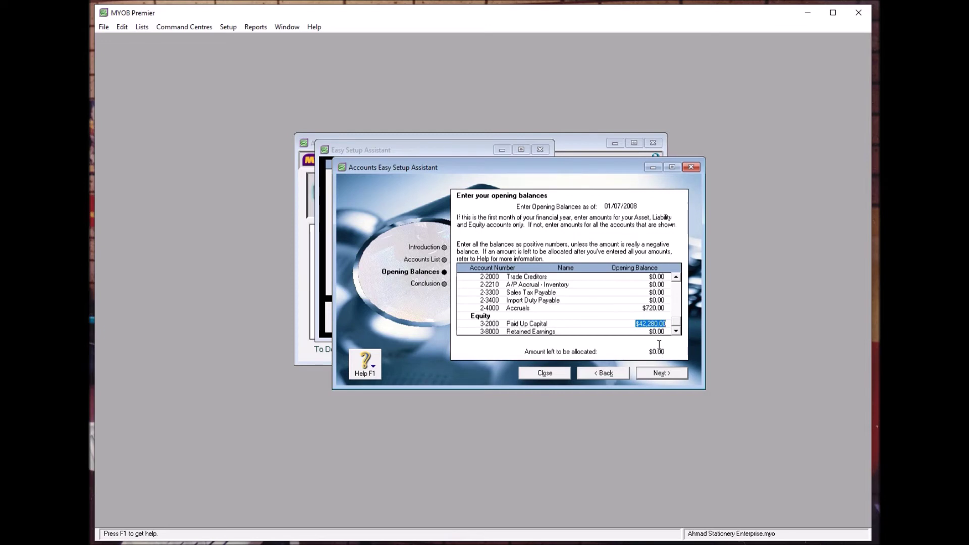
{"action": "key", "text": "BackSpace"}
{"action": "left_click", "coordinate": [662, 293]}
{"action": "left_click", "coordinate": [654, 324]}
{"action": "type", "text": "42280"}
{"action": "left_click", "coordinate": [658, 293]}
- Proceed to the conclusion of the Accounts Easy Setup Assistant and close the assistant
{"action": "left_click", "coordinate": [661, 374]}
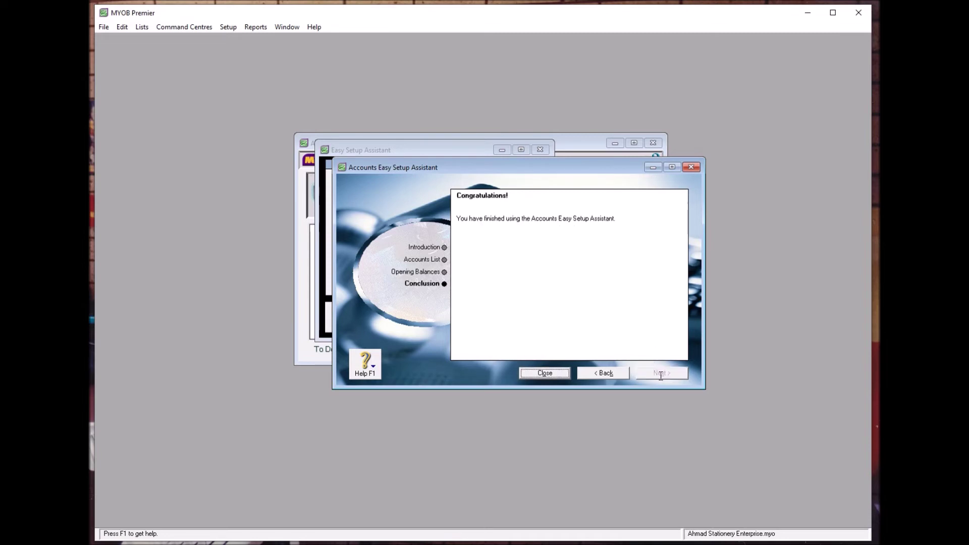
{"action": "left_click", "coordinate": [562, 372]}
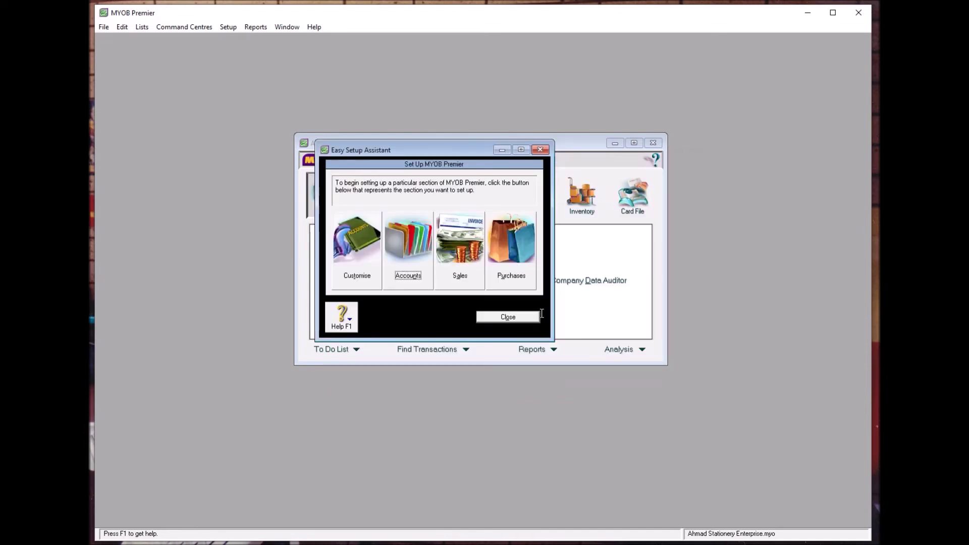
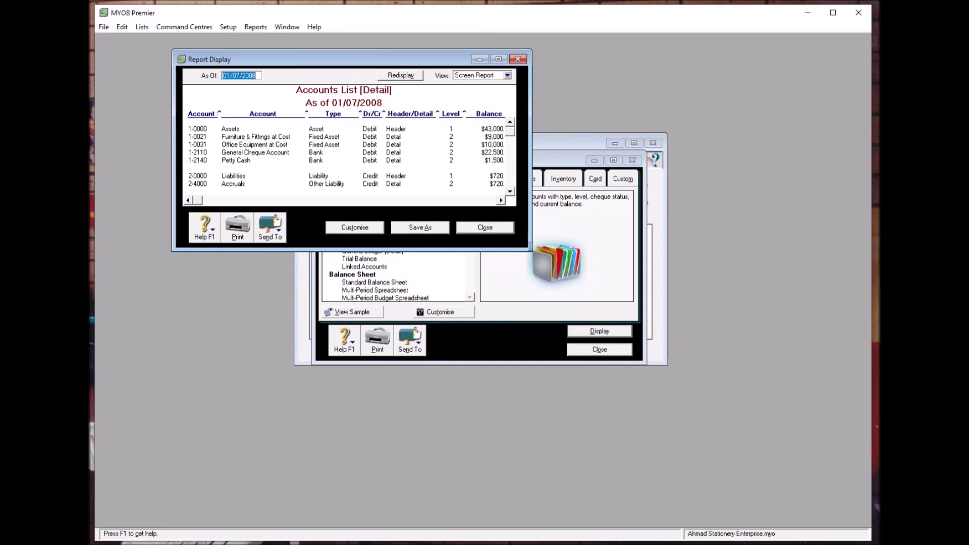
- Enlarge the Accounts List [Detail] report window and export the report to the USB drive as the PDF Accounts List Detail with balance
{"action": "left_click_drag", "start_coordinate": [531, 250], "coordinate": [683, 475]}
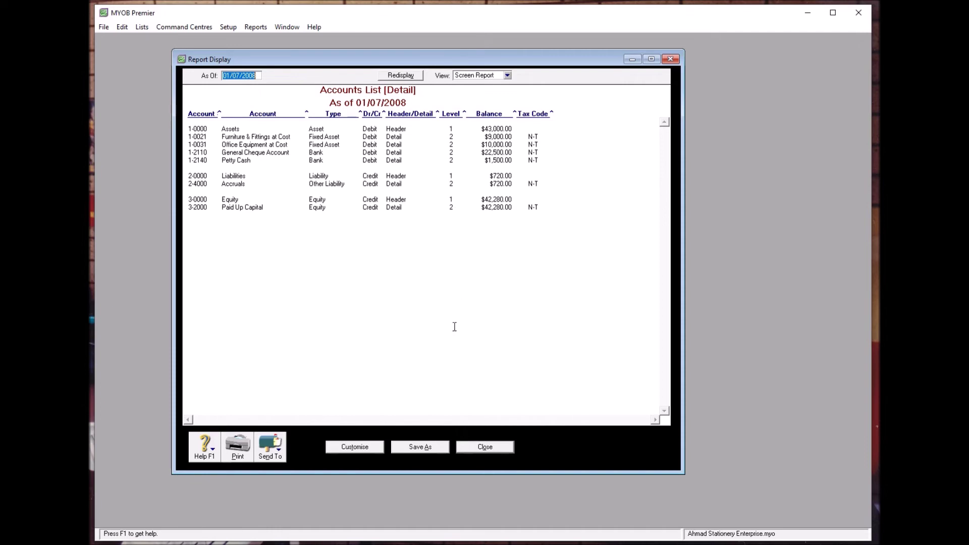
{"action": "left_click", "coordinate": [271, 446]}
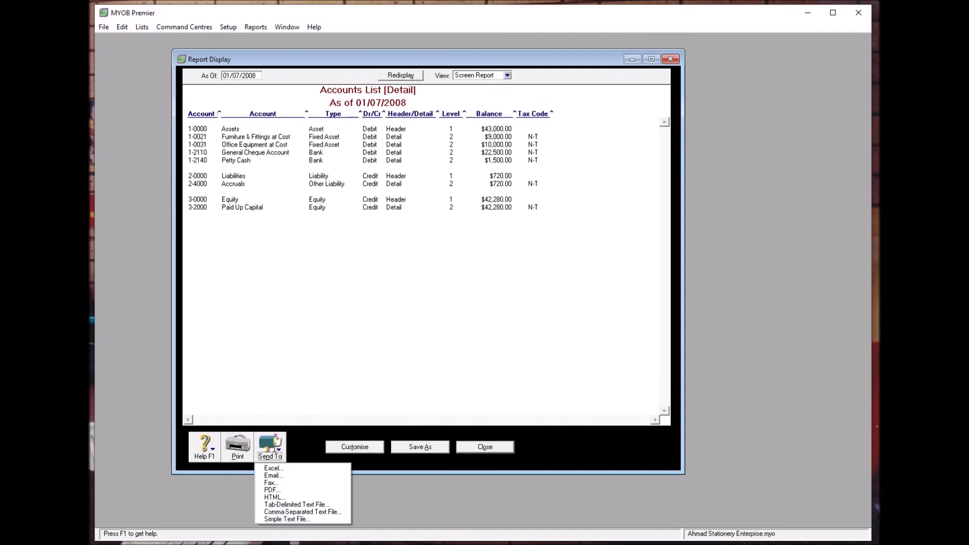
{"action": "left_click", "coordinate": [278, 490]}
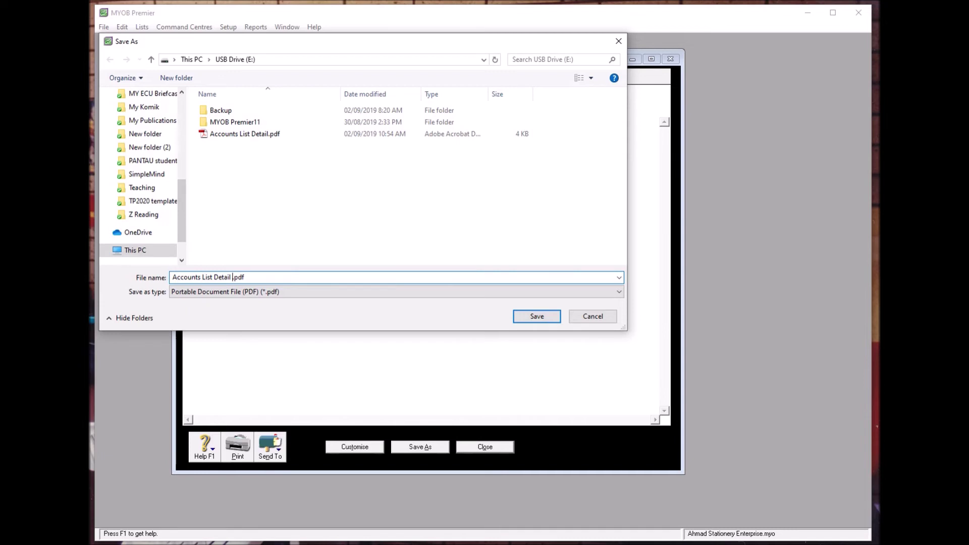
{"action": "type", "text": "with balance"}
{"action": "left_click", "coordinate": [538, 316]}
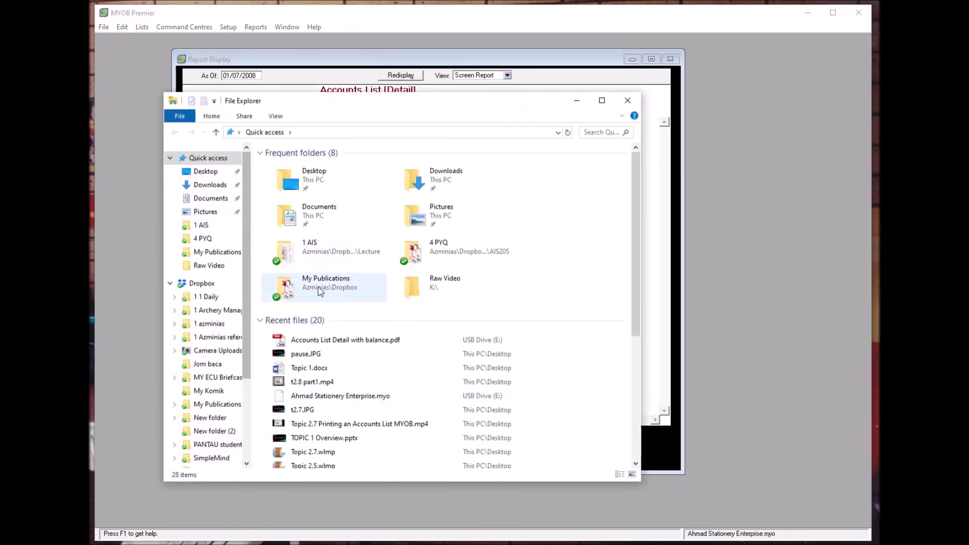
- Open Accounts List Detail with balance.pdf from the USB drive (E:) in Acrobat and maximize it for review
{"action": "scroll", "coordinate": [197, 323], "scroll_direction": "down", "scroll_amount": 2}
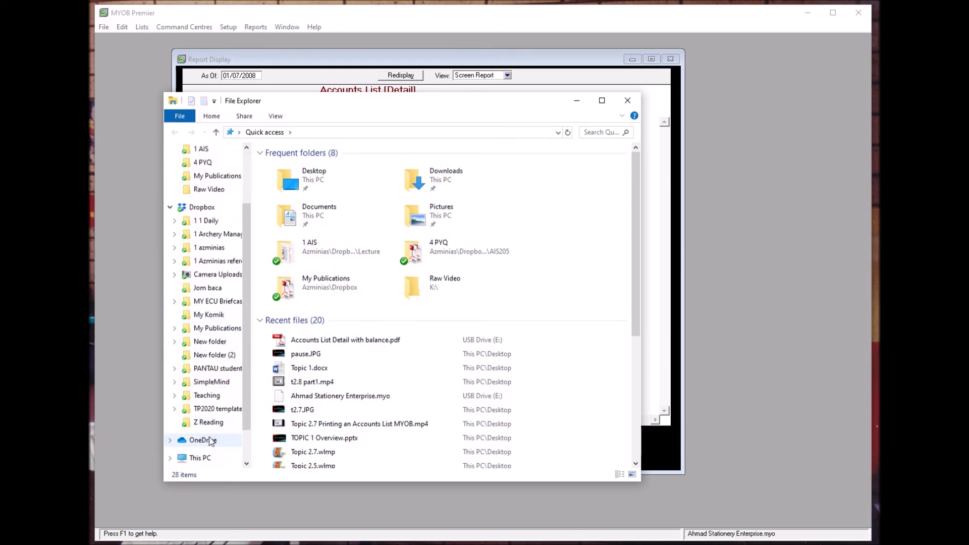
{"action": "scroll", "coordinate": [205, 440], "scroll_direction": "down", "scroll_amount": 1}
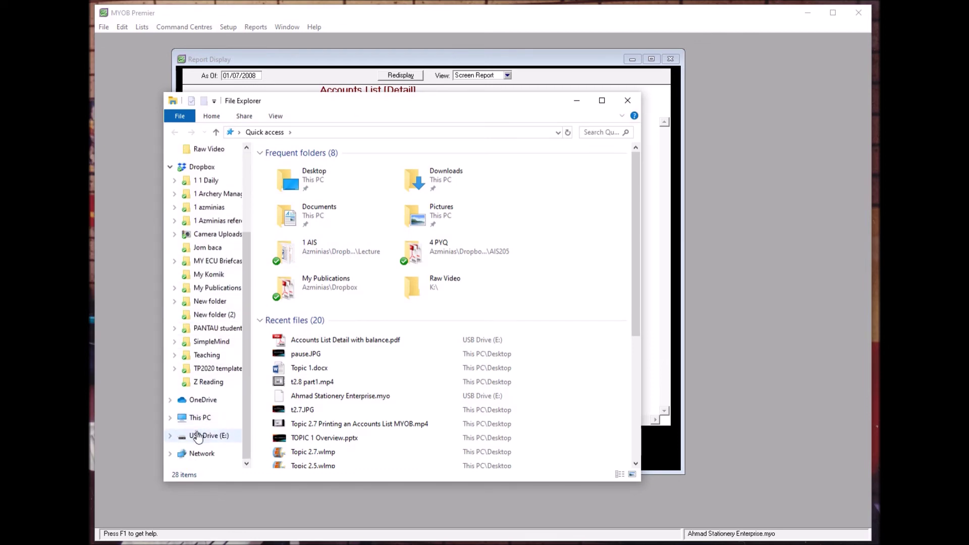
{"action": "left_click", "coordinate": [196, 435]}
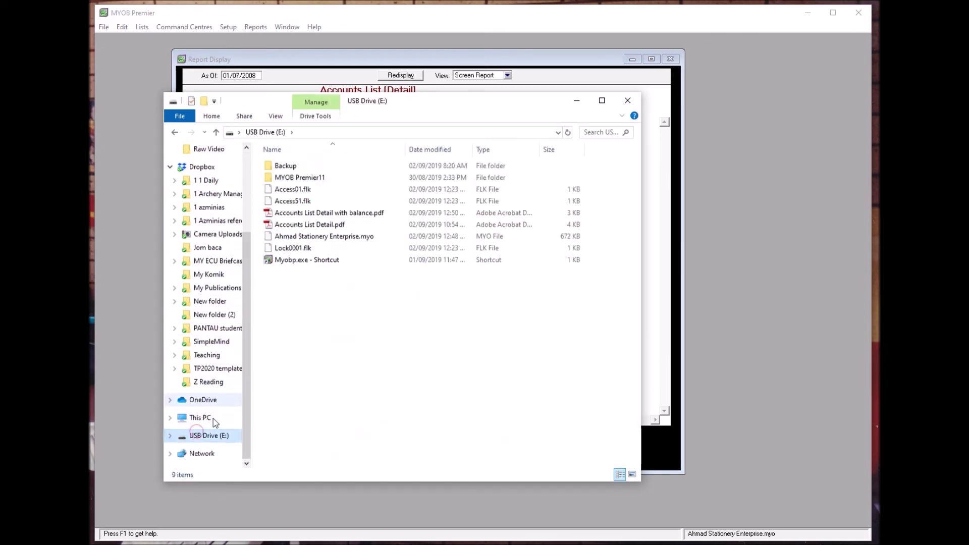
{"action": "left_click", "coordinate": [337, 214]}
{"action": "double_click", "coordinate": [337, 214]}
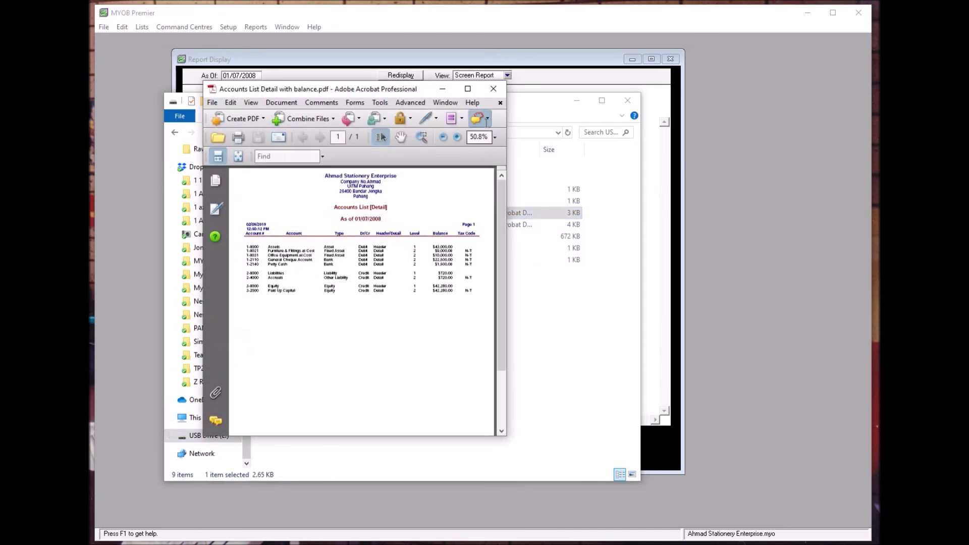
{"action": "left_click", "coordinate": [467, 89]}
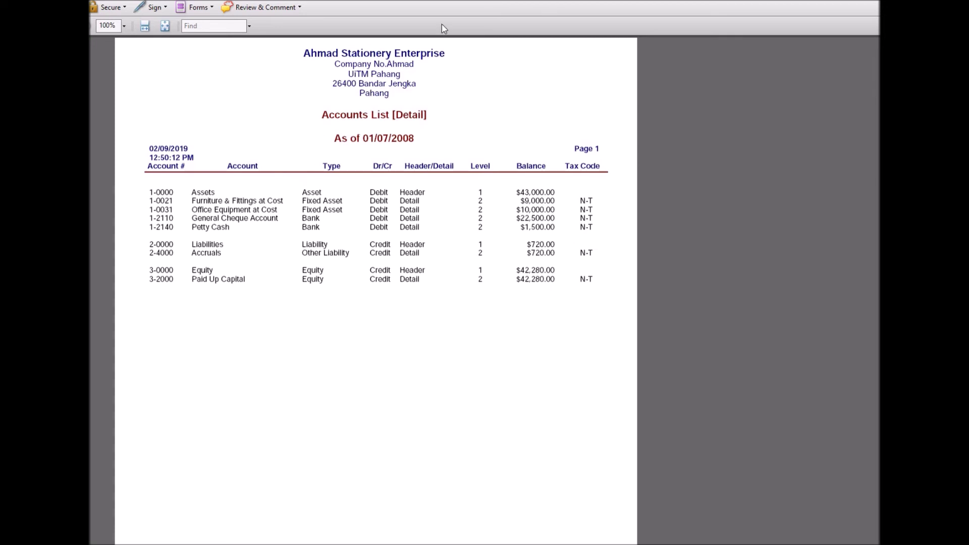
- Restore the PDF window, then move and enlarge it so all columns of the accounts report can be read
{"action": "key", "text": "super+Down"}
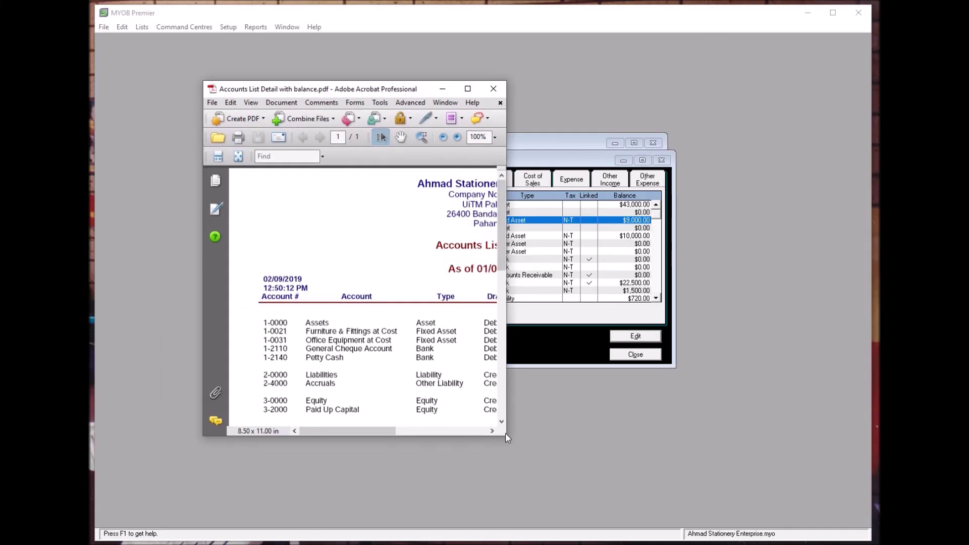
{"action": "left_click_drag", "start_coordinate": [505, 433], "coordinate": [858, 507]}
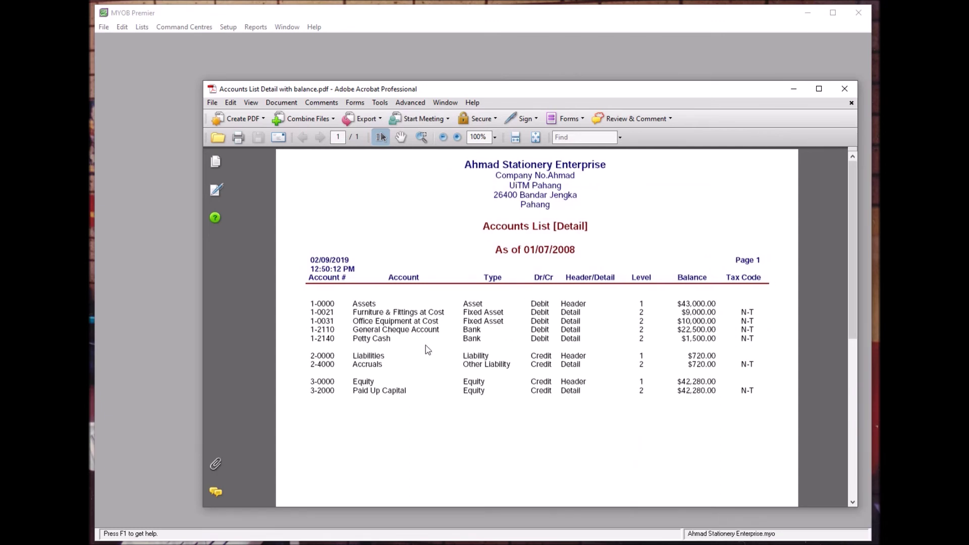
{"action": "left_click", "coordinate": [446, 25]}
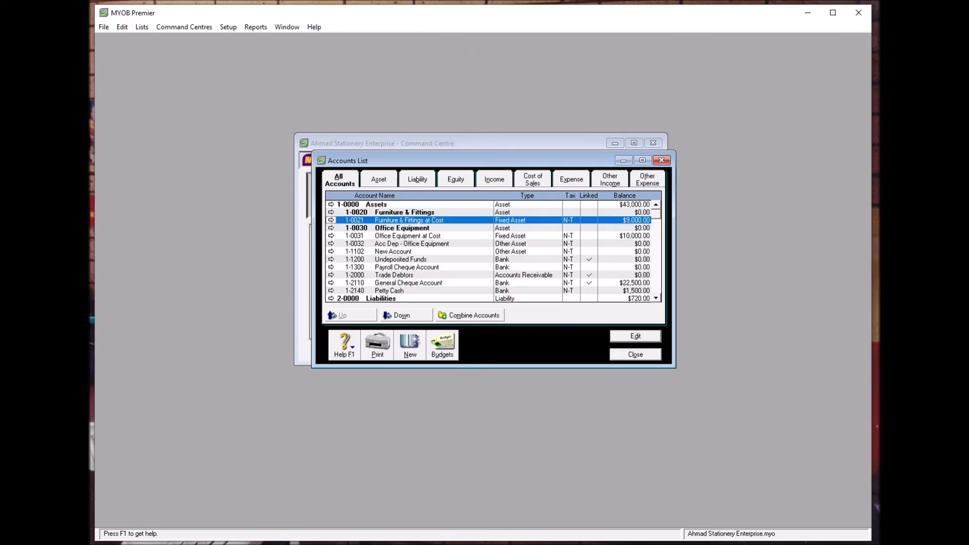
{"action": "key", "text": "alt+Tab"}
{"action": "left_click_drag", "start_coordinate": [574, 92], "coordinate": [476, 36]}
{"action": "left_click_drag", "start_coordinate": [756, 452], "coordinate": [860, 514]}
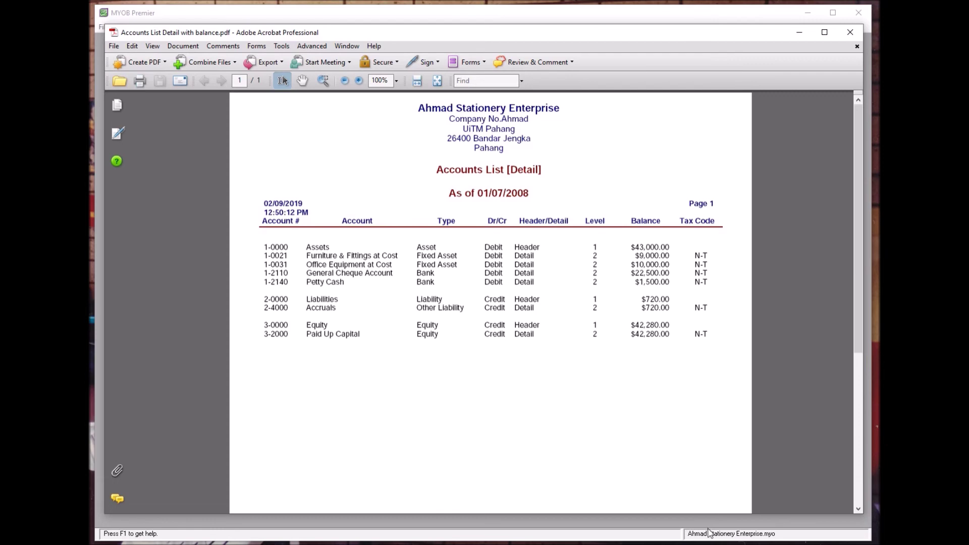
- Switch back to MYOB, close and reopen the Accounts List, and move its window slightly
{"action": "left_click", "coordinate": [717, 513]}
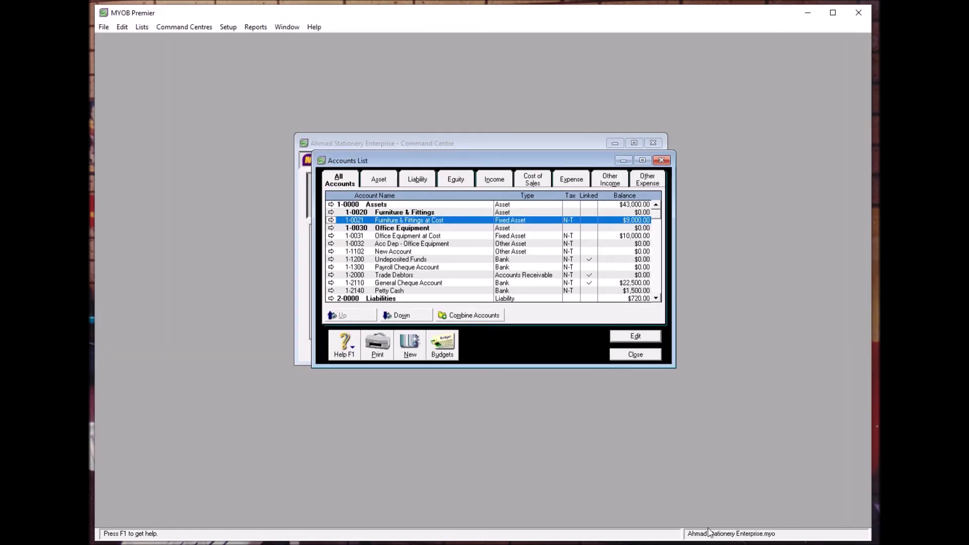
{"action": "left_click", "coordinate": [661, 160]}
{"action": "left_click", "coordinate": [493, 243]}
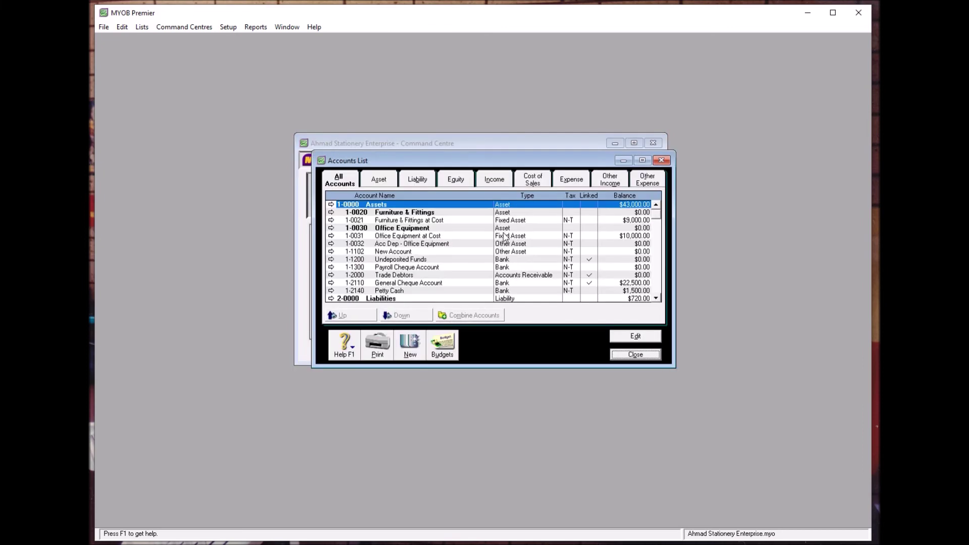
{"action": "left_click_drag", "start_coordinate": [598, 160], "coordinate": [574, 133]}
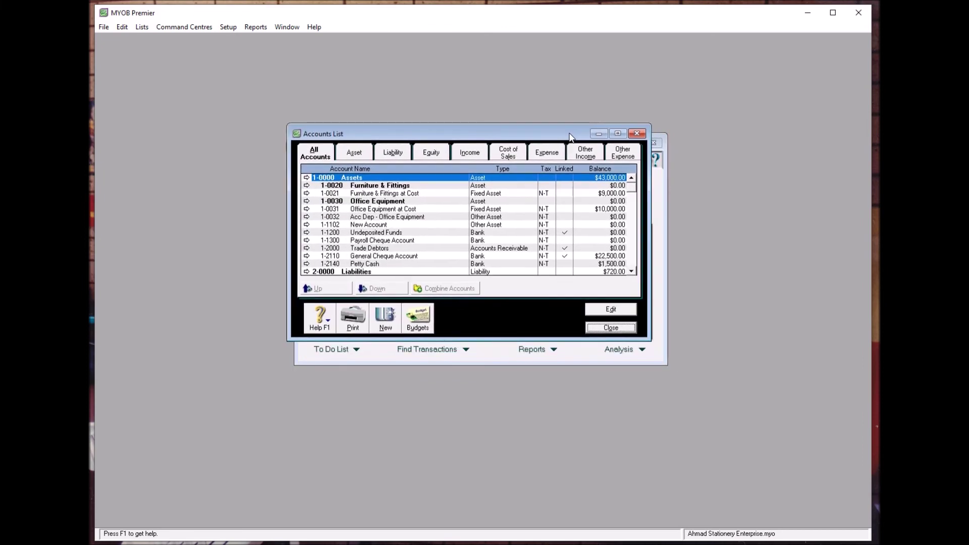
- Demote Furniture & Fittings at Cost beneath the Furniture & Fittings header, promote it back, and demote it again
{"action": "left_click", "coordinate": [377, 193]}
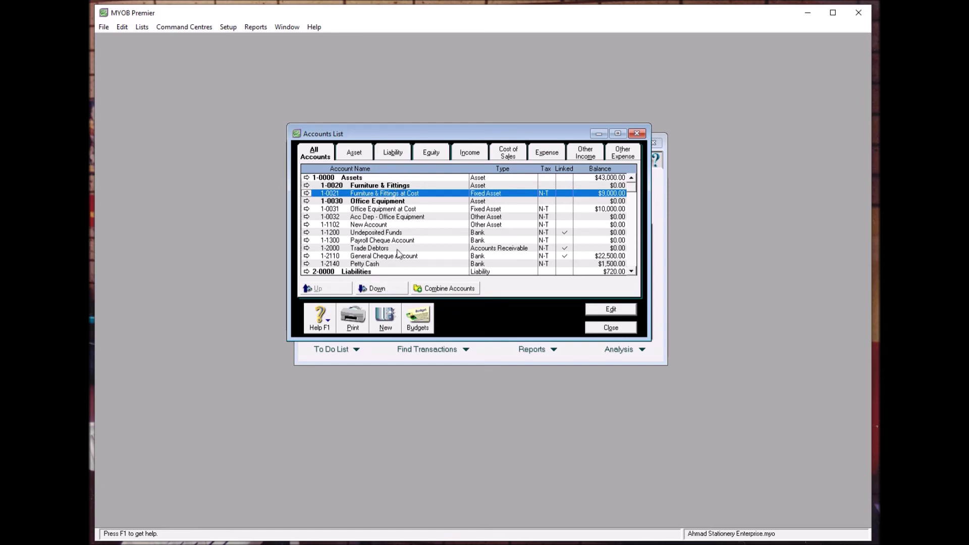
{"action": "left_click", "coordinate": [393, 290]}
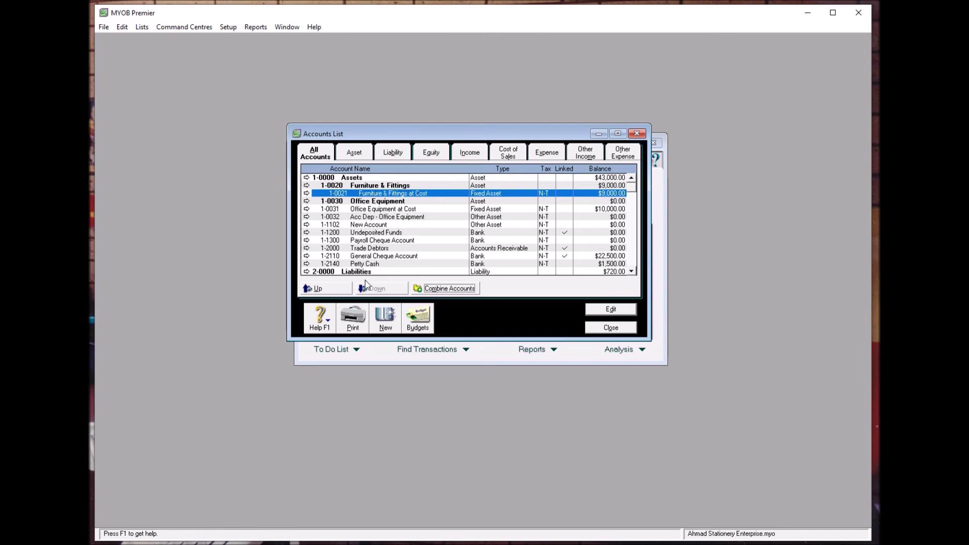
{"action": "left_click", "coordinate": [341, 291]}
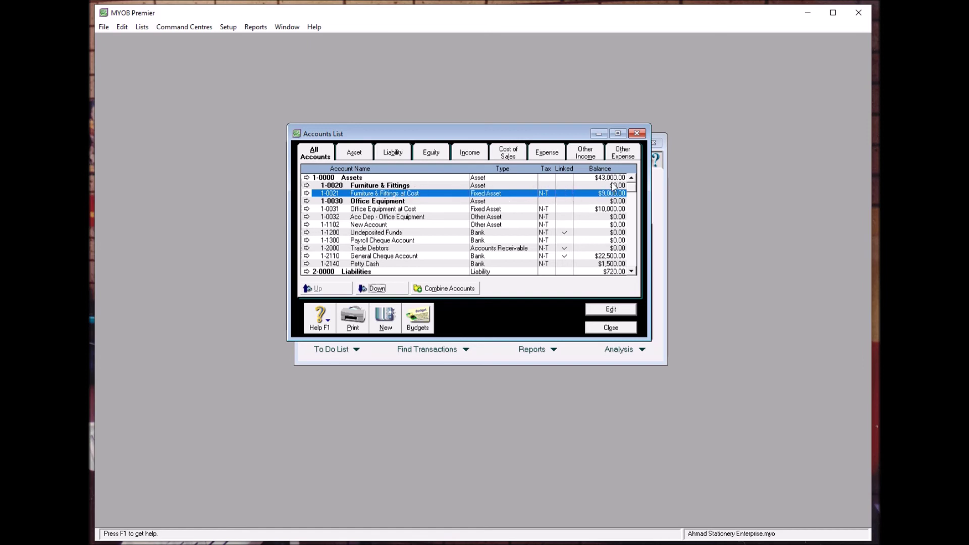
{"action": "left_click", "coordinate": [378, 288]}
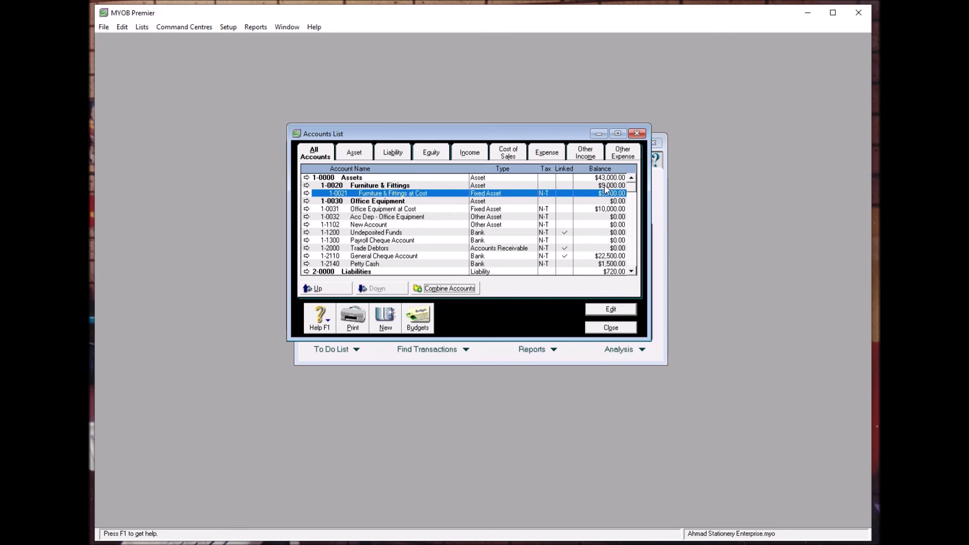
- Demote Office Equipment at Cost and Acc Dep - Office Equipment beneath the Office Equipment header, and close the Accounts List
{"action": "left_click", "coordinate": [395, 203]}
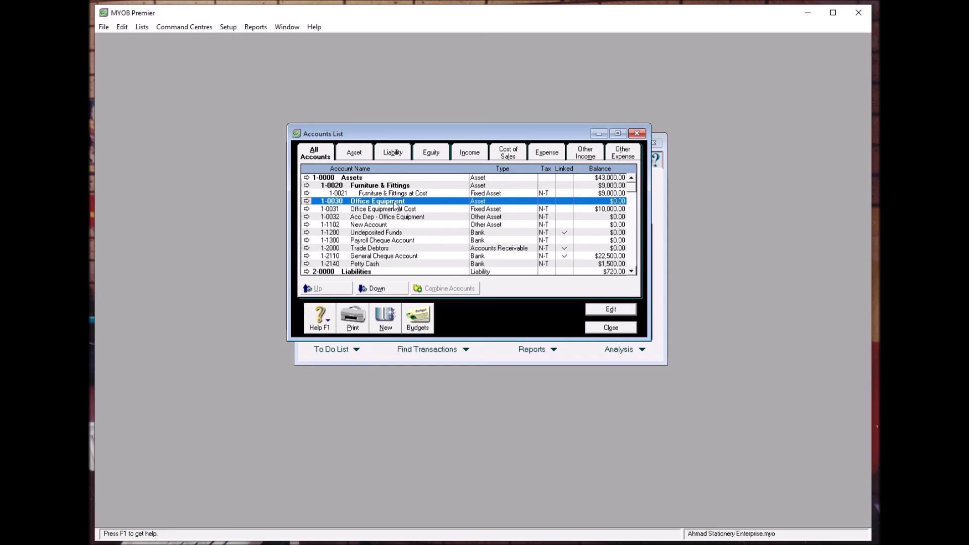
{"action": "left_click", "coordinate": [396, 208]}
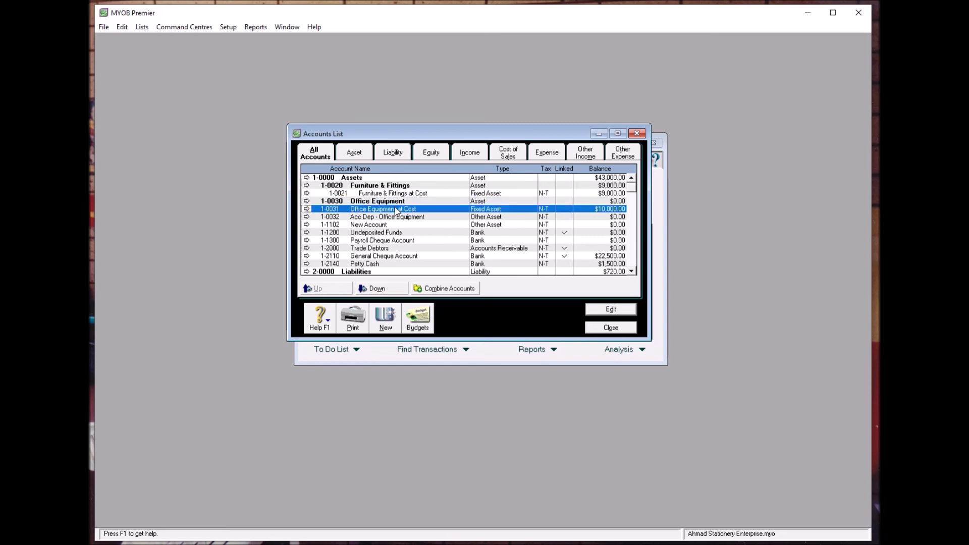
{"action": "left_click", "coordinate": [393, 291]}
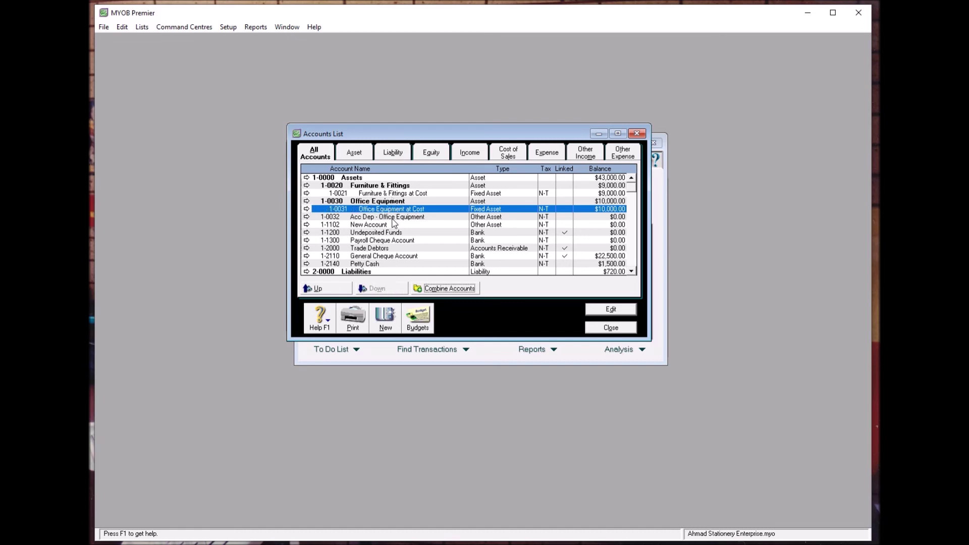
{"action": "left_click", "coordinate": [392, 218]}
{"action": "left_click", "coordinate": [394, 287]}
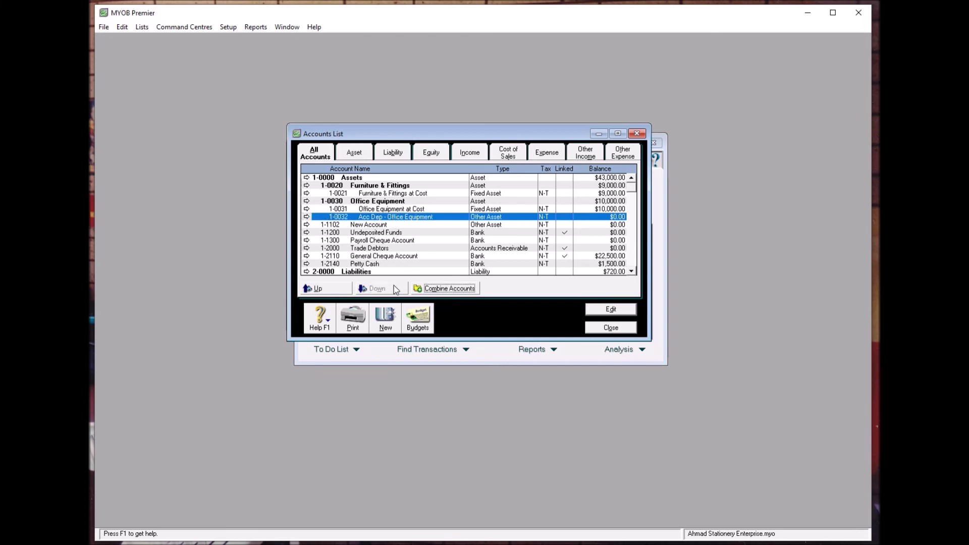
{"action": "left_click", "coordinate": [588, 328]}
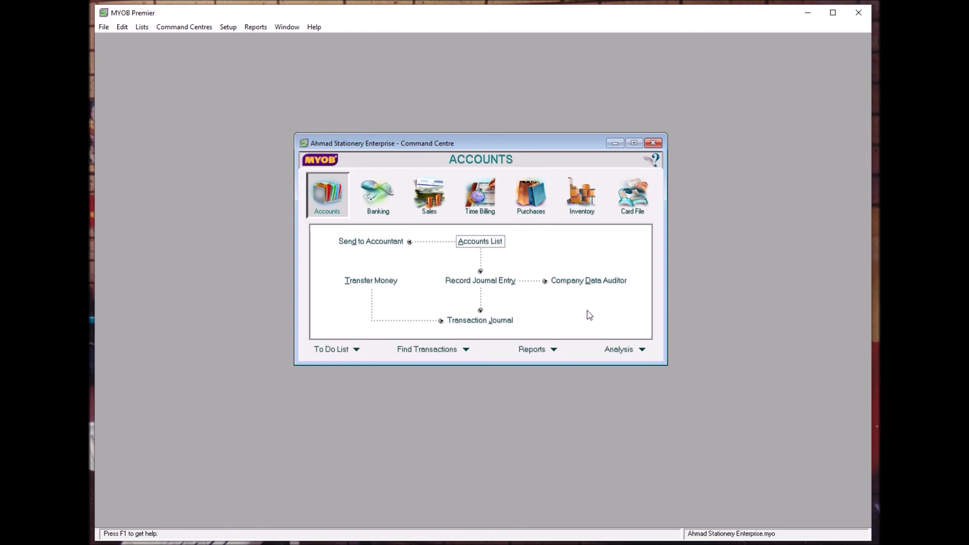
- Open the Accounts List Detail report's customisation, look through its finishing, field and filter settings, and display the report
{"action": "left_click", "coordinate": [554, 349]}
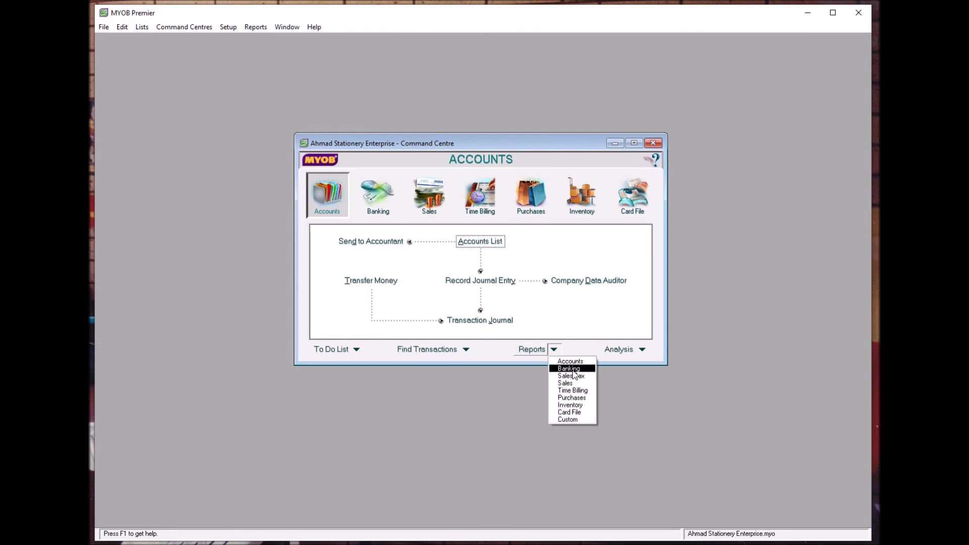
{"action": "left_click", "coordinate": [572, 362]}
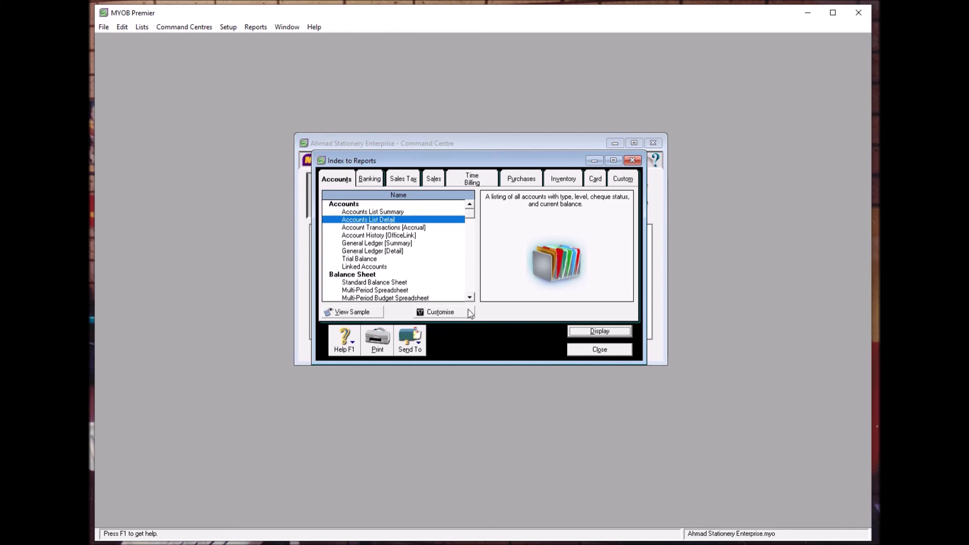
{"action": "left_click", "coordinate": [592, 333]}
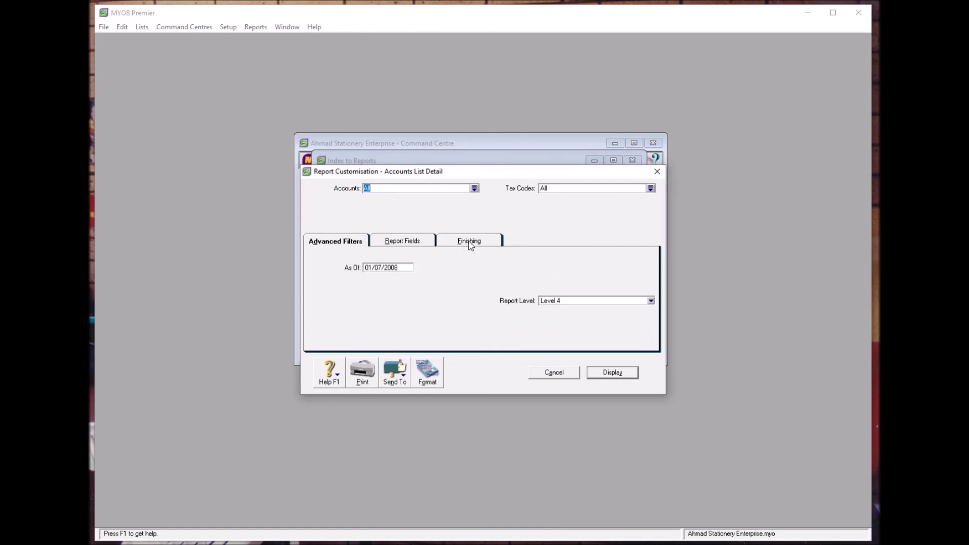
{"action": "left_click", "coordinate": [470, 243]}
{"action": "left_click", "coordinate": [419, 243]}
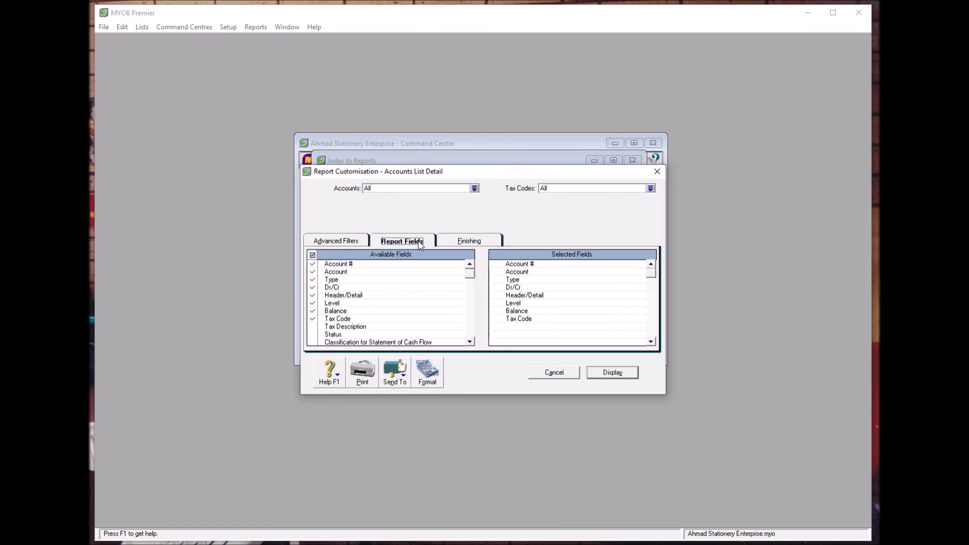
{"action": "left_click", "coordinate": [349, 241]}
{"action": "left_click", "coordinate": [611, 373]}
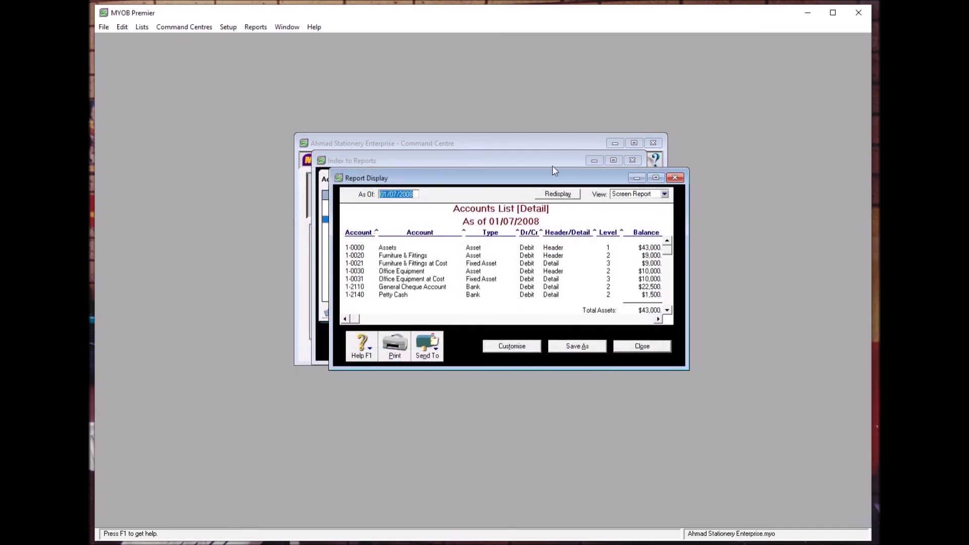
- Move and enlarge the Accounts List [Detail] report window, and inspect the Office Equipment header account's profile from the report
{"action": "left_click_drag", "start_coordinate": [534, 176], "coordinate": [435, 114]}
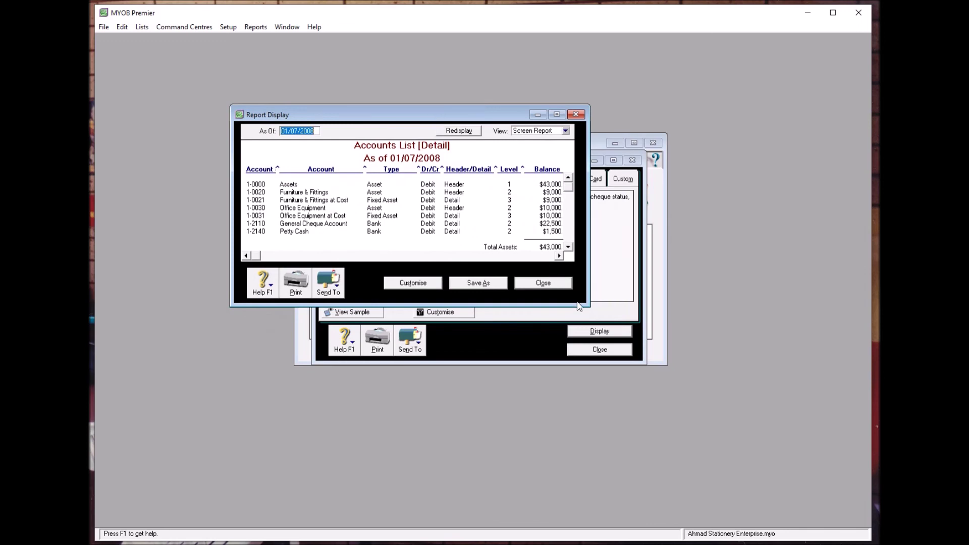
{"action": "left_click_drag", "start_coordinate": [587, 308], "coordinate": [792, 443]}
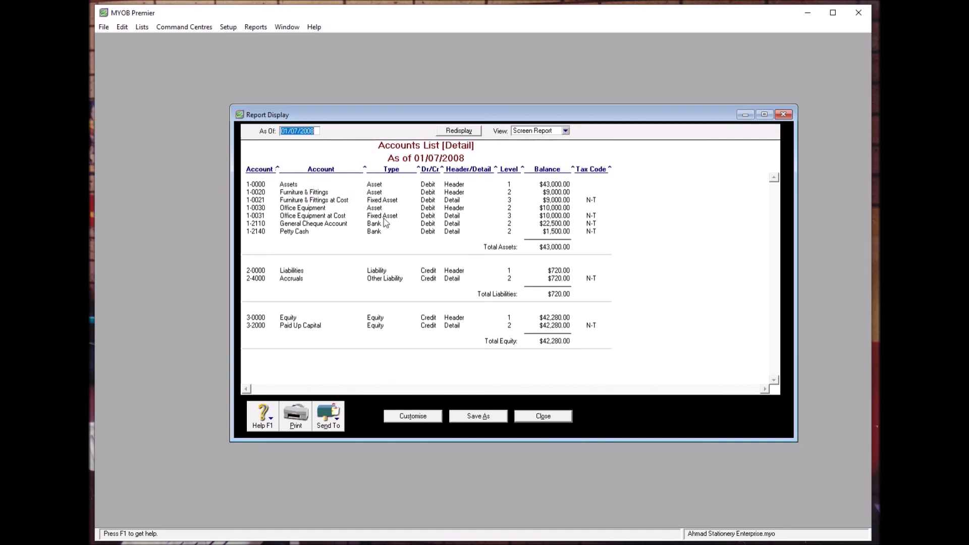
{"action": "double_click", "coordinate": [295, 209]}
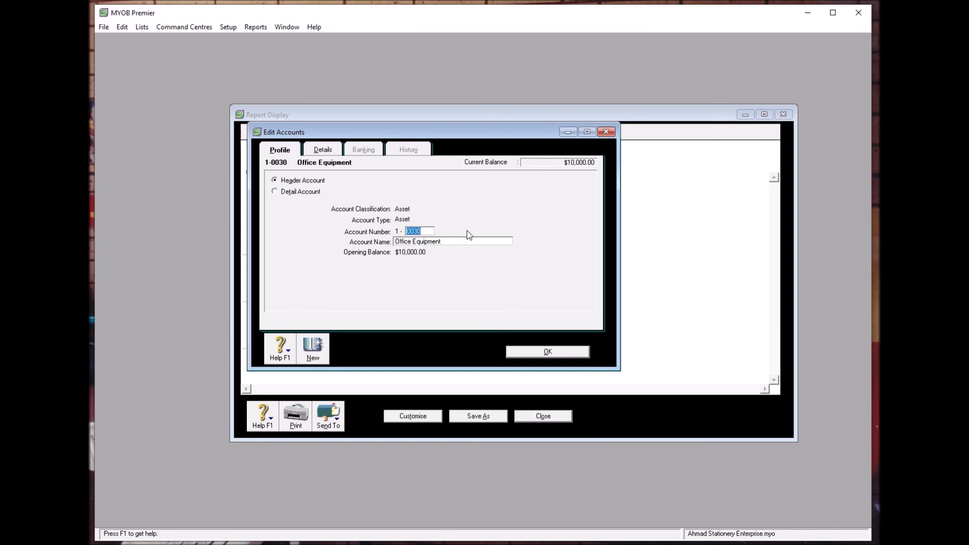
{"action": "left_click", "coordinate": [550, 352]}
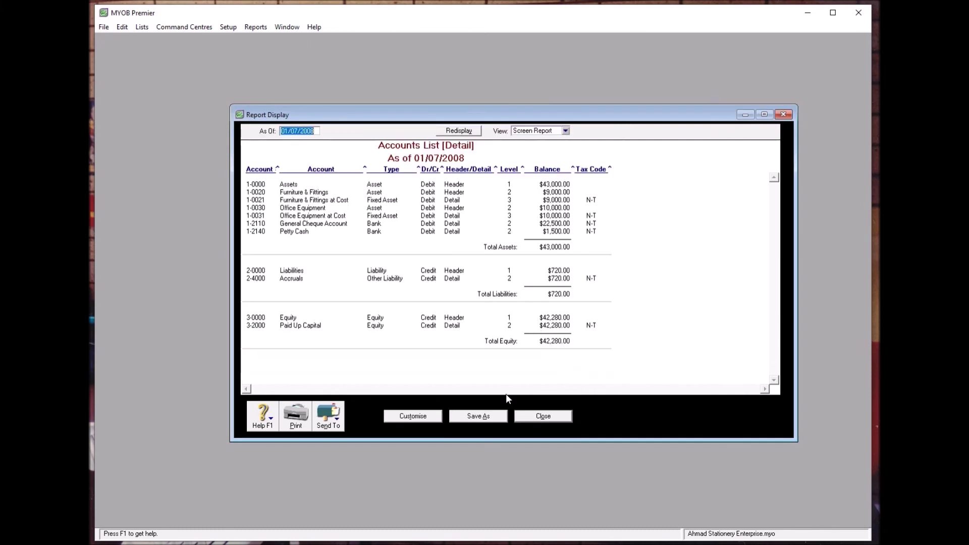
- Try to export the Accounts List [Detail] report as a PDF to USB Drive (E:), replacing Accounts List Detail with balance.pdf
{"action": "left_click", "coordinate": [331, 416]}
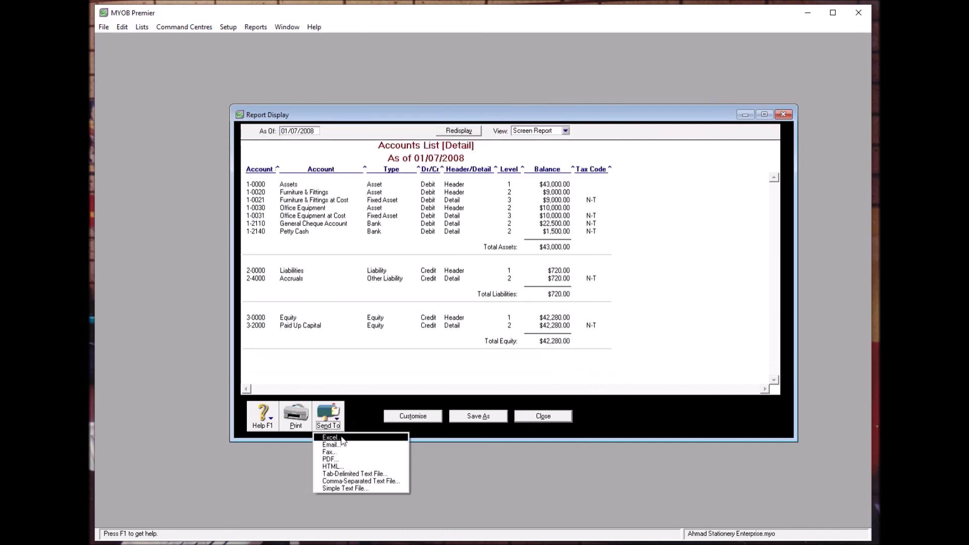
{"action": "left_click", "coordinate": [337, 459]}
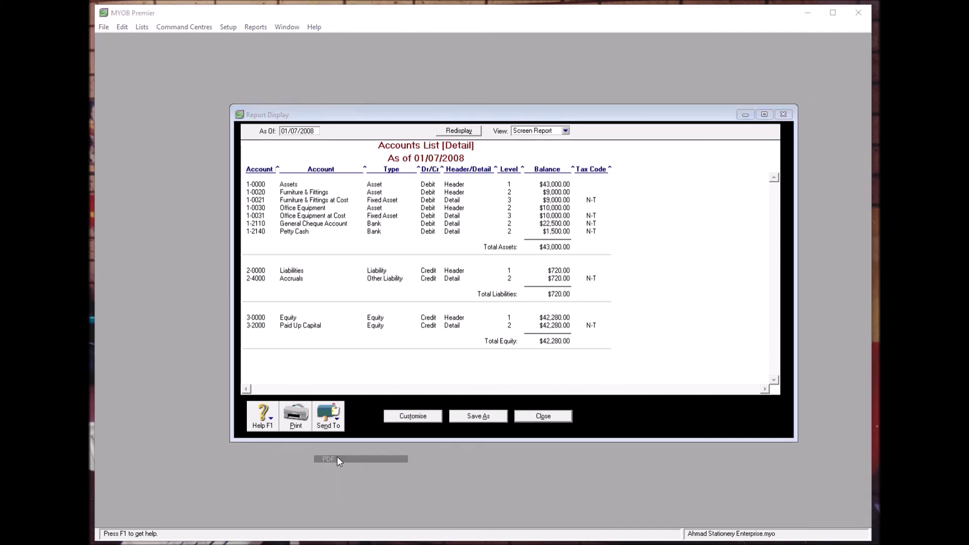
{"action": "left_click", "coordinate": [263, 136]}
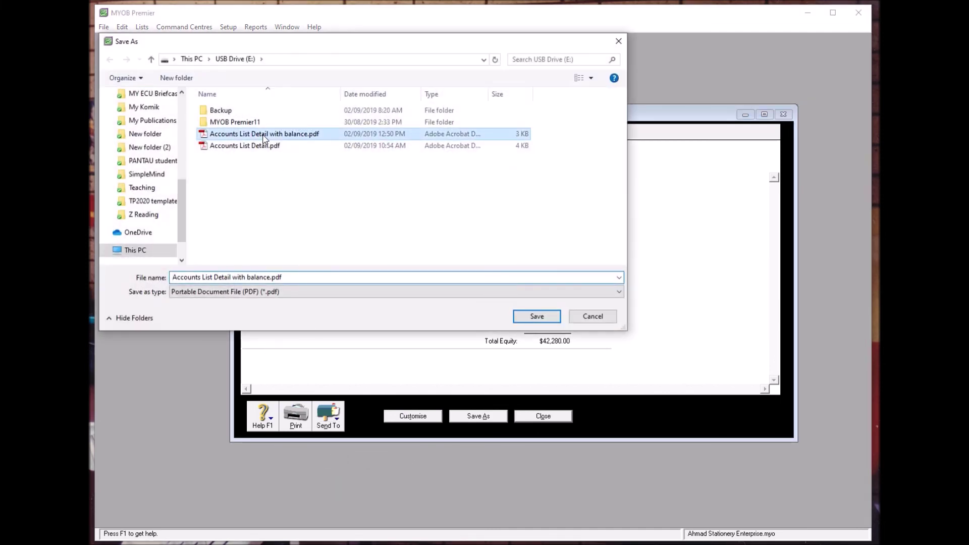
{"action": "left_click", "coordinate": [538, 317]}
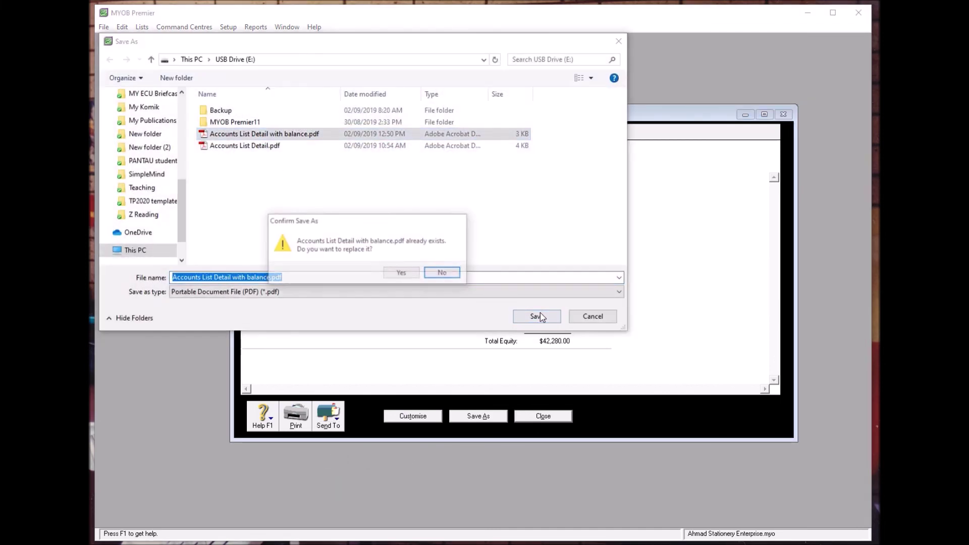
{"action": "left_click", "coordinate": [401, 274]}
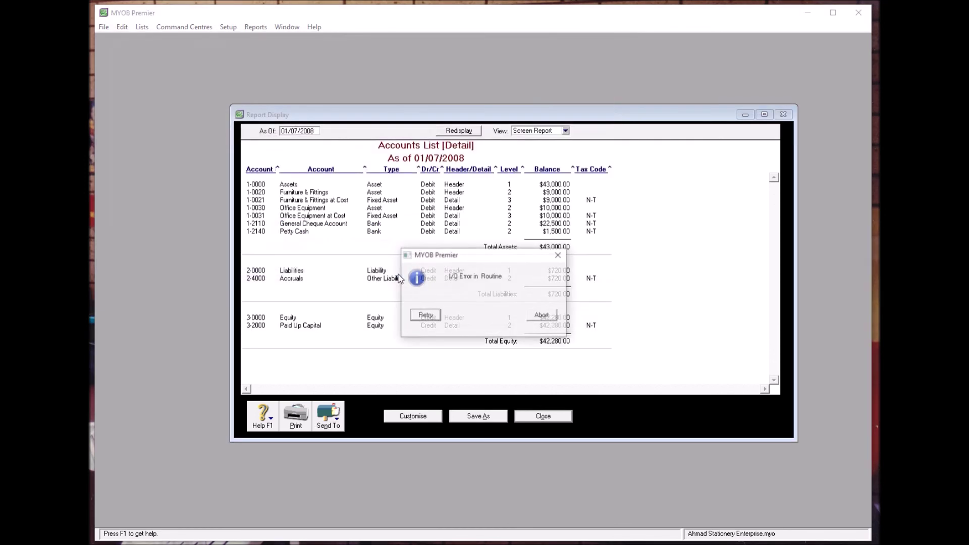
{"action": "left_click", "coordinate": [428, 316]}
{"action": "left_click", "coordinate": [542, 316]}
{"action": "left_click", "coordinate": [542, 316]}
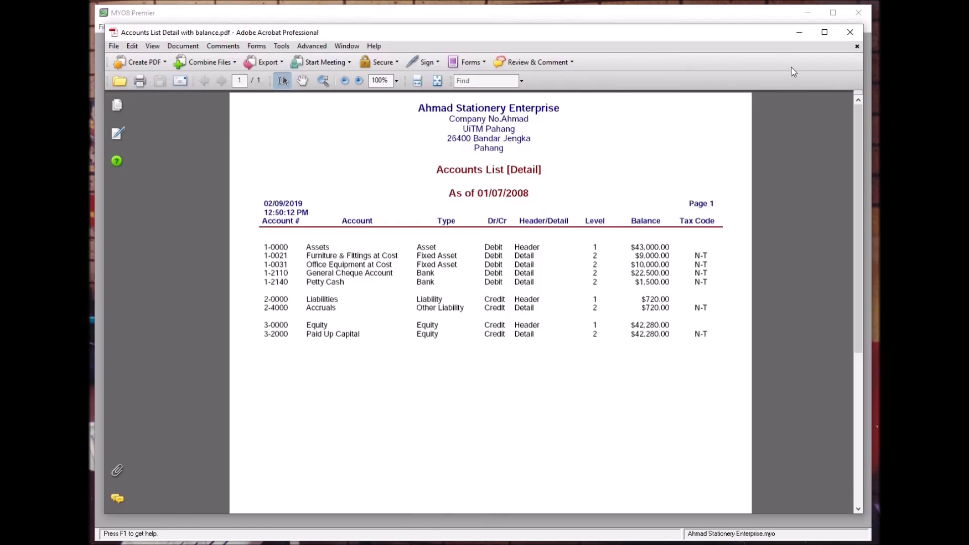
- Close the old PDF in Adobe Acrobat and export the report as a PDF over Accounts List Detail with balance.pdf on USB Drive (E:)
{"action": "left_click", "coordinate": [849, 33]}
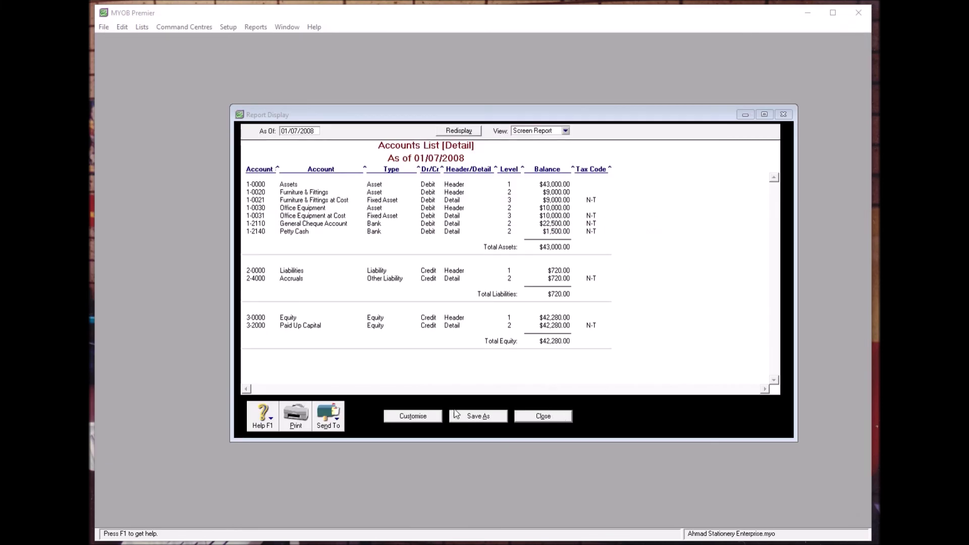
{"action": "left_click", "coordinate": [328, 415]}
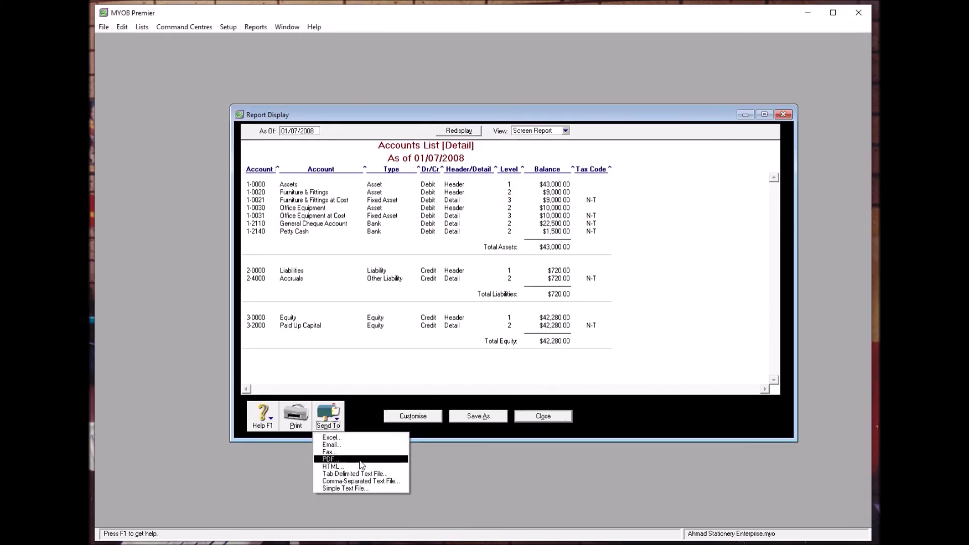
{"action": "left_click", "coordinate": [360, 459]}
{"action": "left_click", "coordinate": [300, 135]}
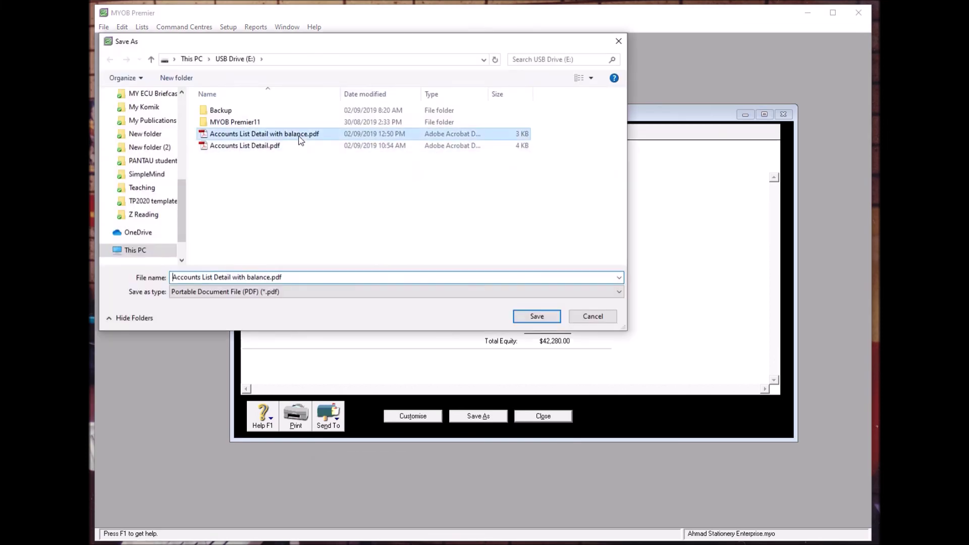
{"action": "left_click", "coordinate": [538, 317]}
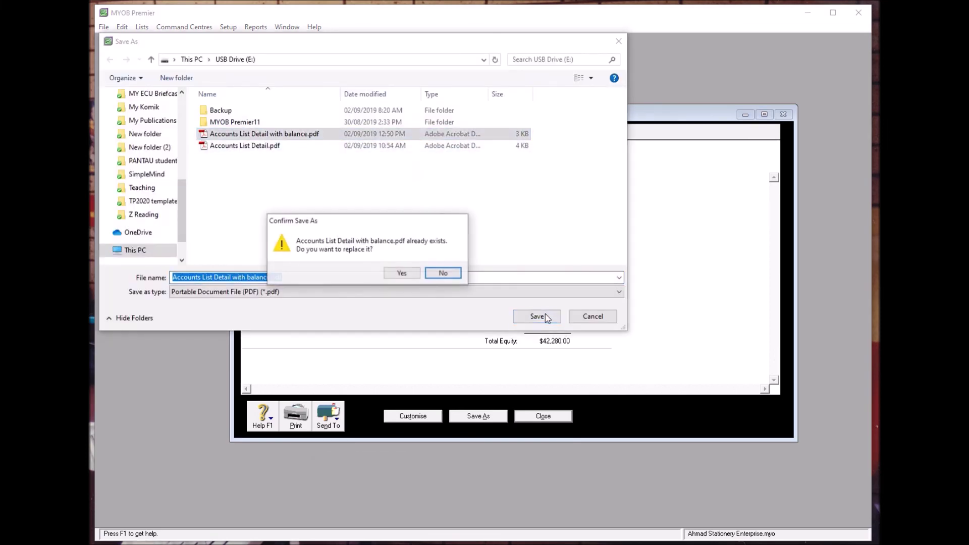
{"action": "left_click", "coordinate": [402, 273]}
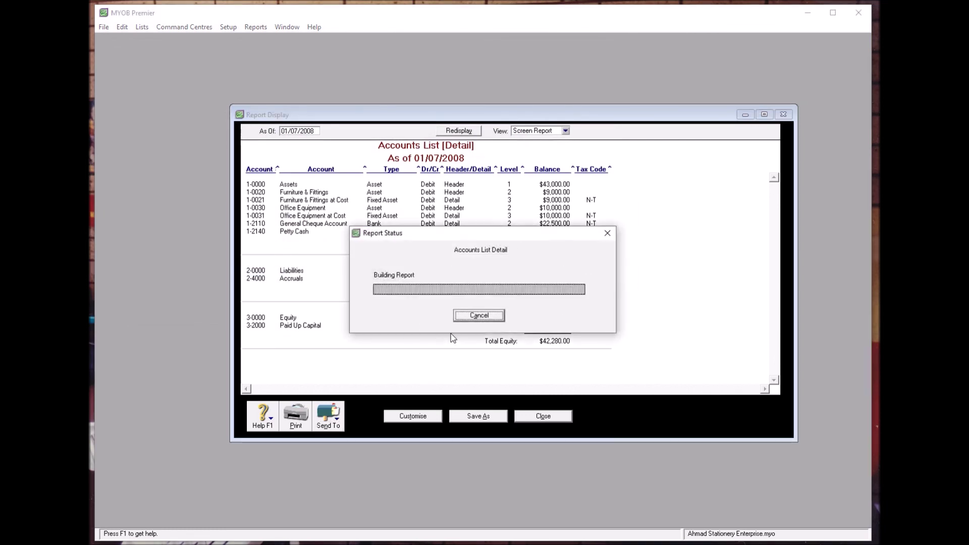
- Switch to File Explorer and open Accounts List Detail with balance.pdf from USB Drive (E:)
{"action": "key", "text": "super+e"}
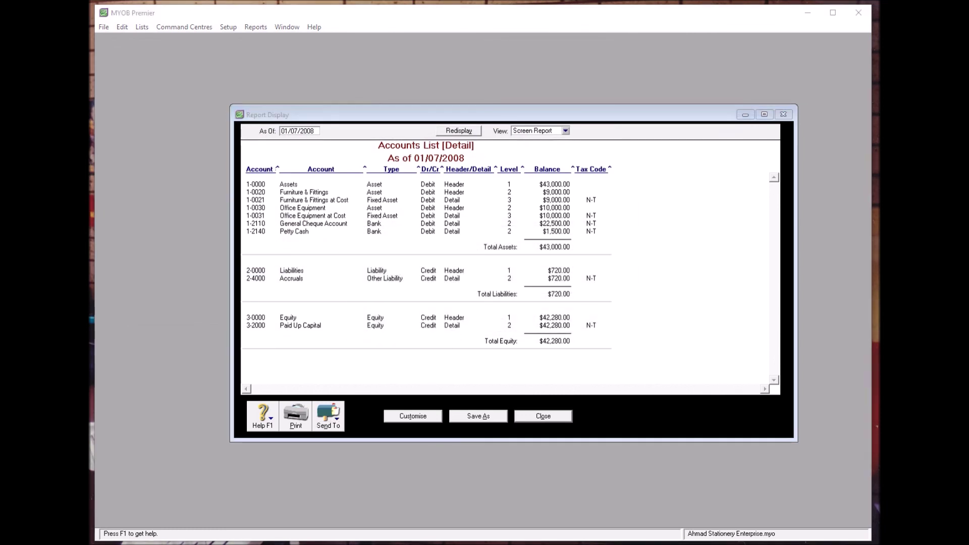
{"action": "double_click", "coordinate": [369, 382]}
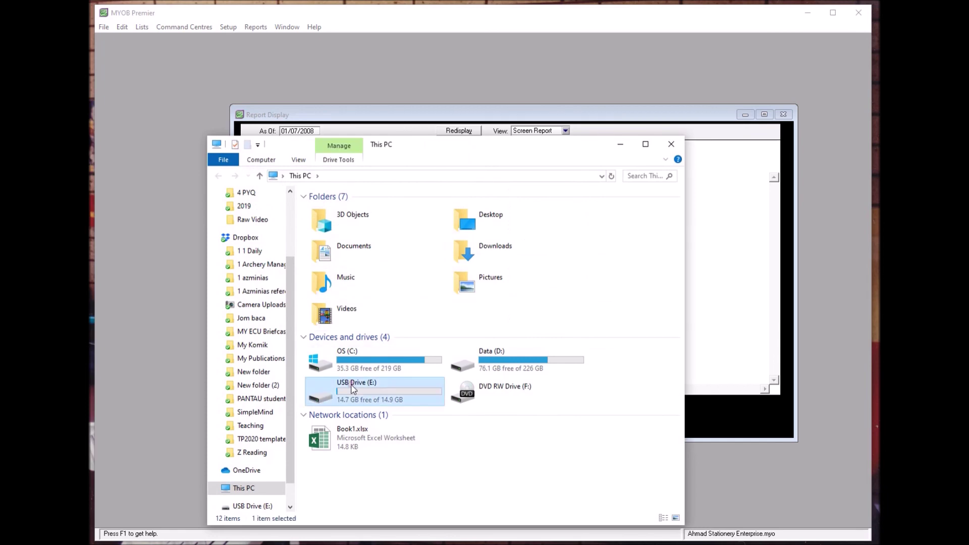
{"action": "left_click", "coordinate": [464, 241]}
{"action": "double_click", "coordinate": [464, 240]}
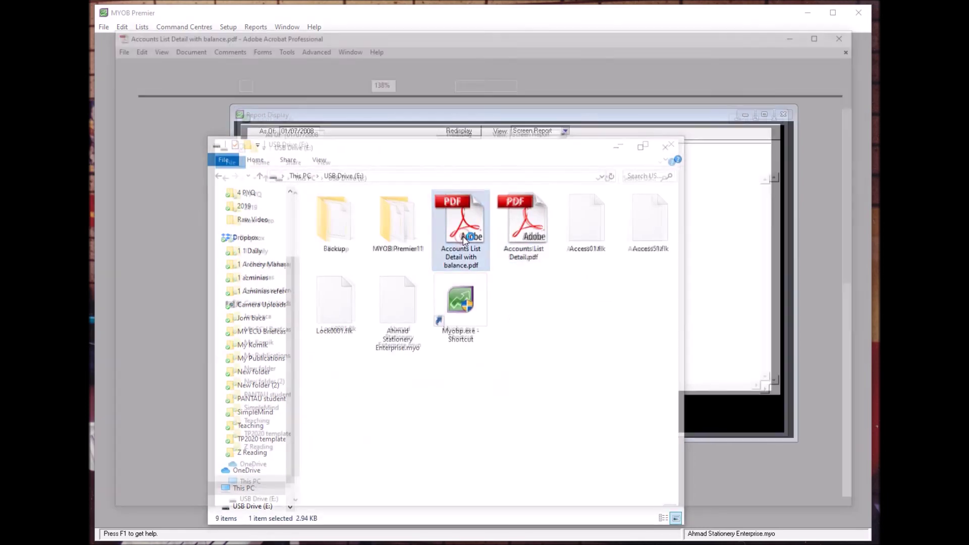
- Review the exported PDF's account levels, header and detail types, and asset, liability and equity balances
{"action": "scroll", "coordinate": [512, 248], "scroll_direction": "down", "scroll_amount": 3}
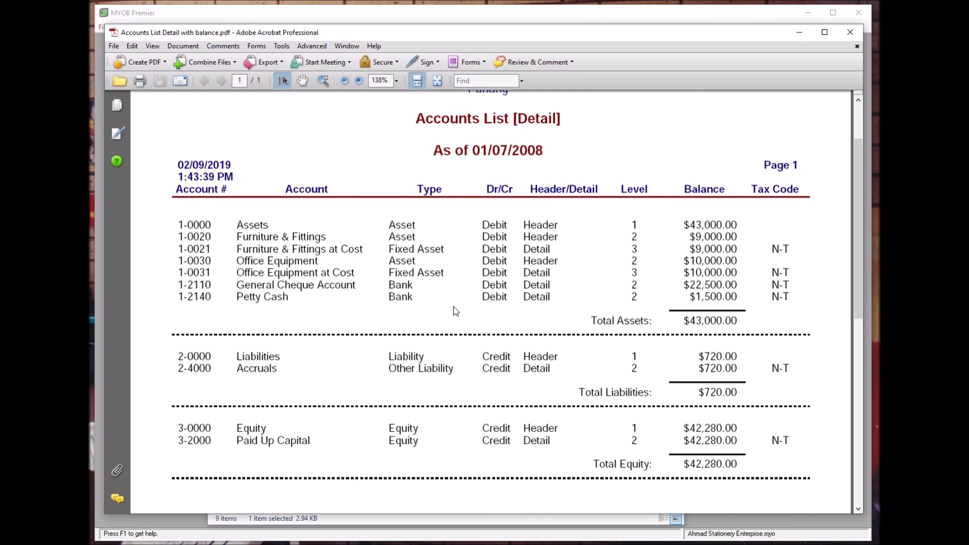
{"action": "scroll", "coordinate": [453, 305], "scroll_direction": "down", "scroll_amount": 3}
{"action": "scroll", "coordinate": [454, 305], "scroll_direction": "up", "scroll_amount": 2}
{"action": "scroll", "coordinate": [456, 312], "scroll_direction": "up", "scroll_amount": 1}
{"action": "scroll", "coordinate": [456, 312], "scroll_direction": "up", "scroll_amount": 1}
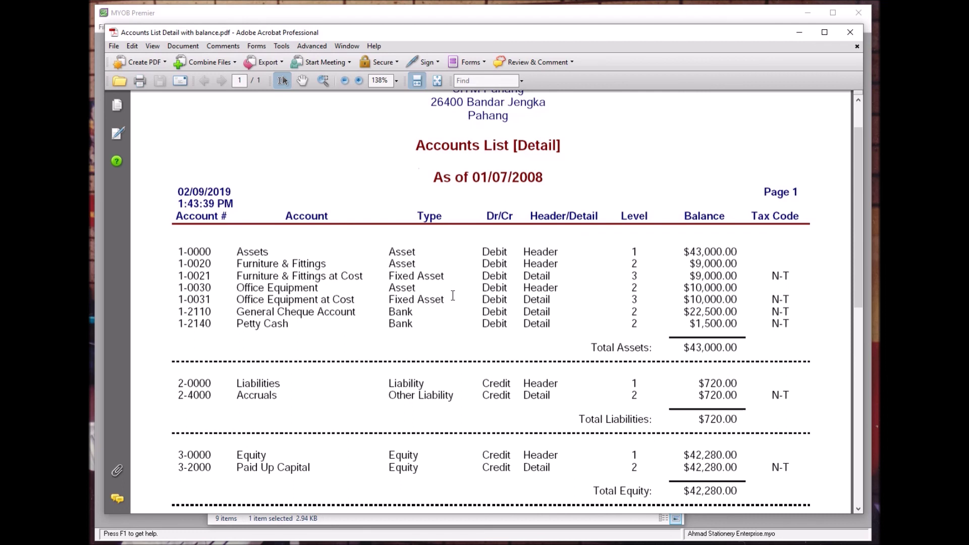
{"action": "scroll", "coordinate": [455, 311], "scroll_direction": "up", "scroll_amount": 2}
{"action": "scroll", "coordinate": [456, 301], "scroll_direction": "down", "scroll_amount": 1}
{"action": "scroll", "coordinate": [454, 299], "scroll_direction": "down", "scroll_amount": 1}
{"action": "scroll", "coordinate": [453, 296], "scroll_direction": "down", "scroll_amount": 1}
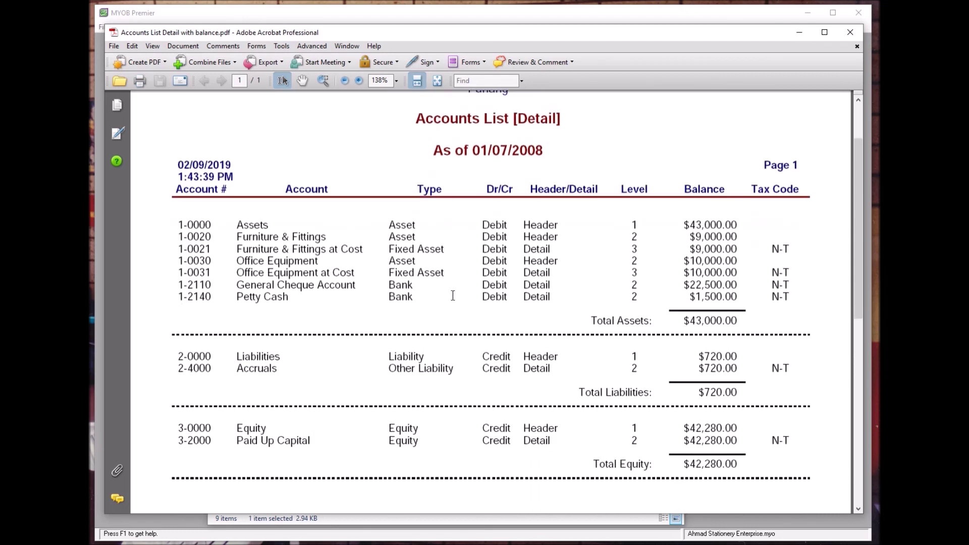